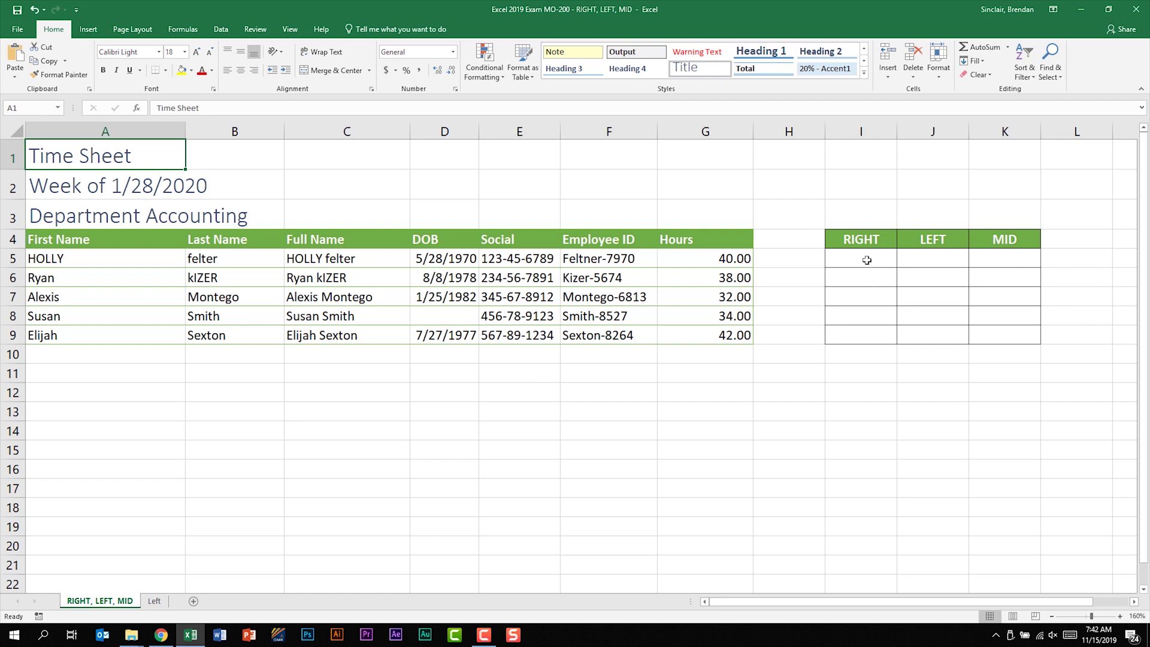
Find the RIGHT function and insert it in cell I5 under the RIGHT heading.
left_click(867, 260)
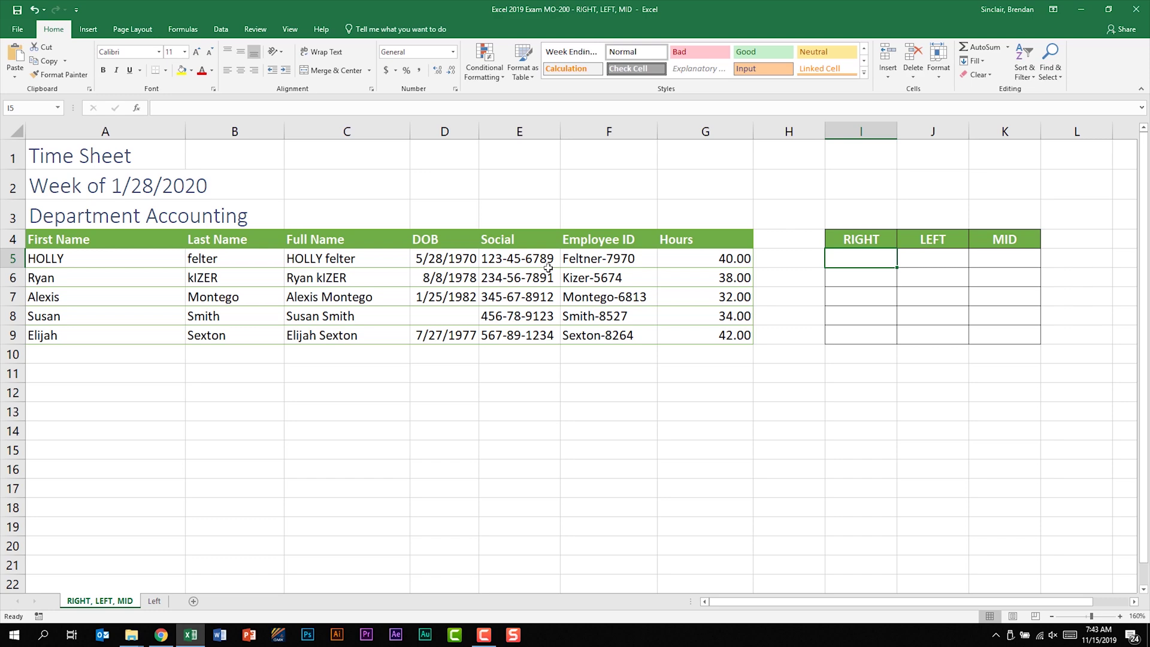
left_click(137, 109)
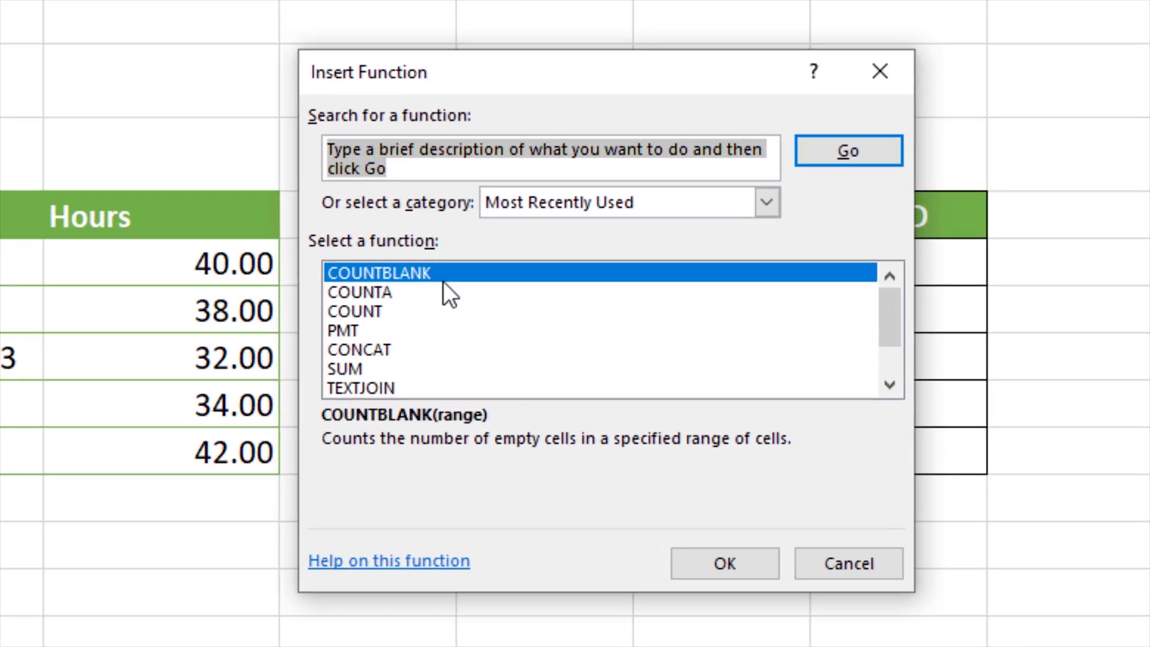
type("right")
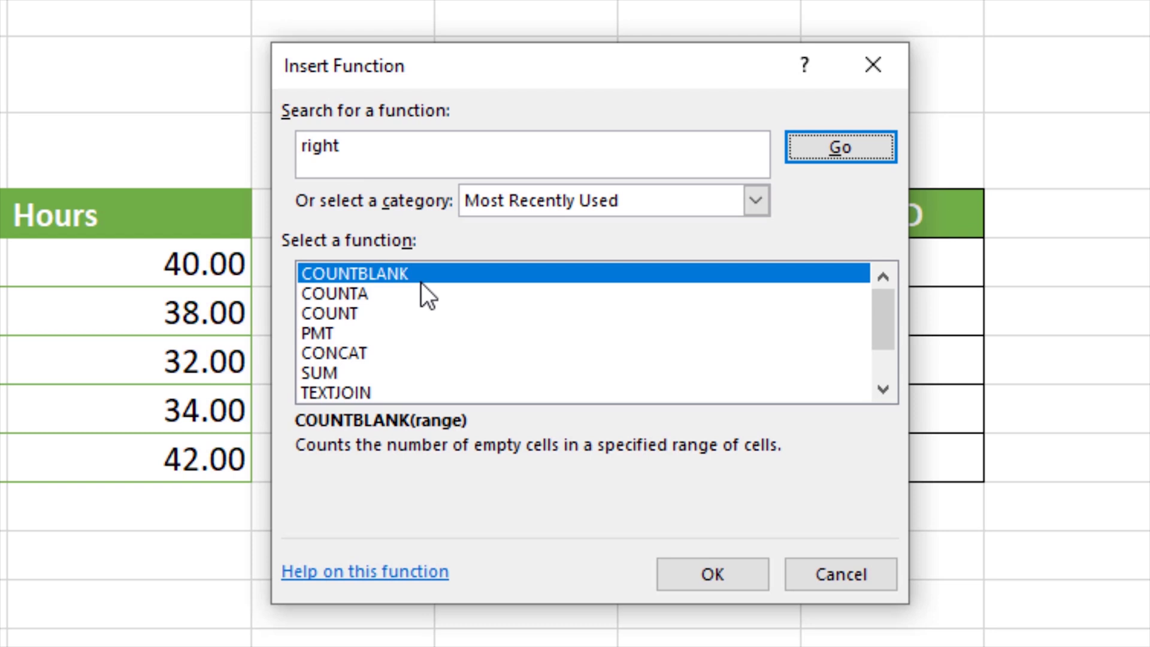
key("Return")
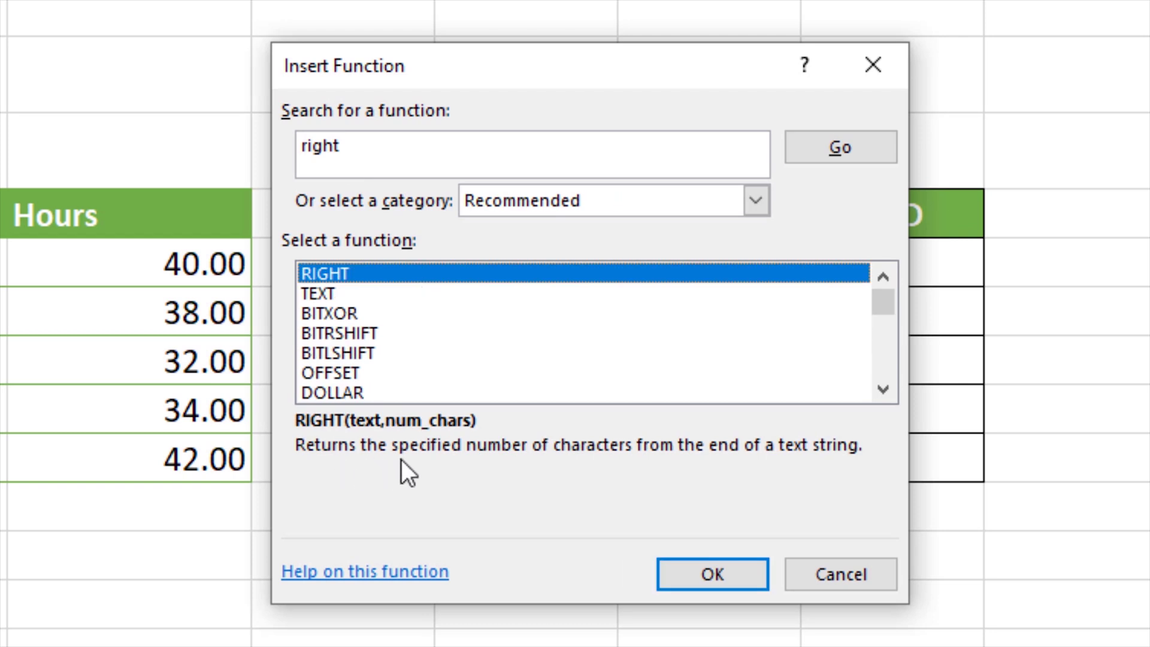
left_click(719, 586)
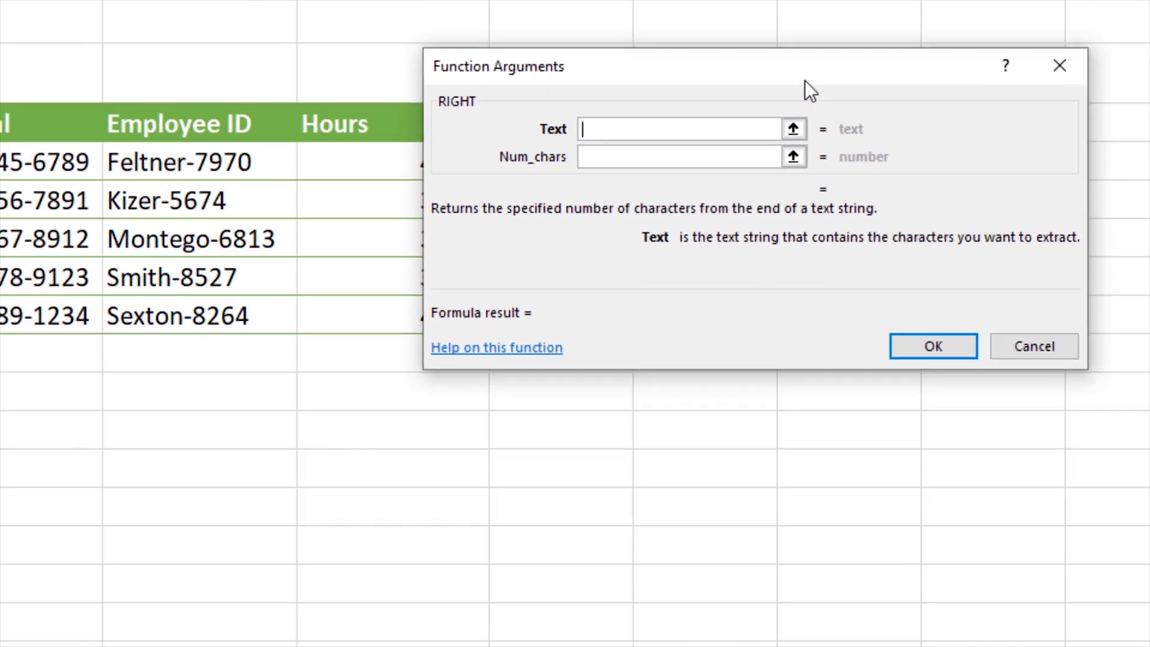
Set RIGHT to extract 4 characters from the Social entry in E5, and fill the formula down to I9.
left_click_drag(804, 81, 719, 387)
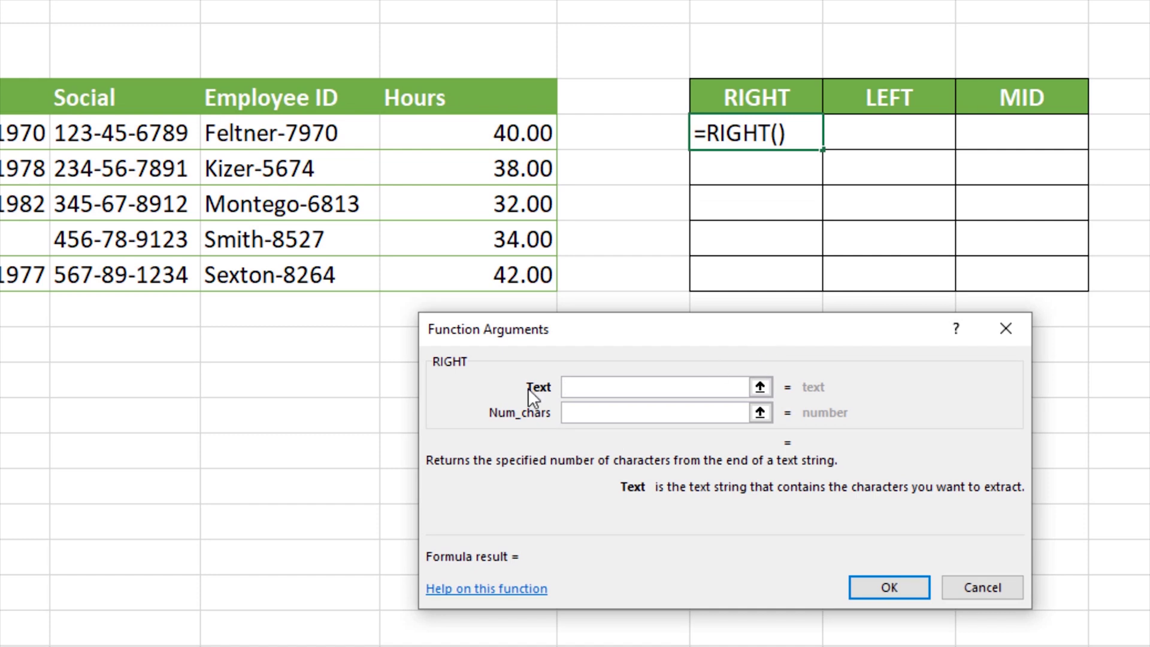
left_click(163, 138)
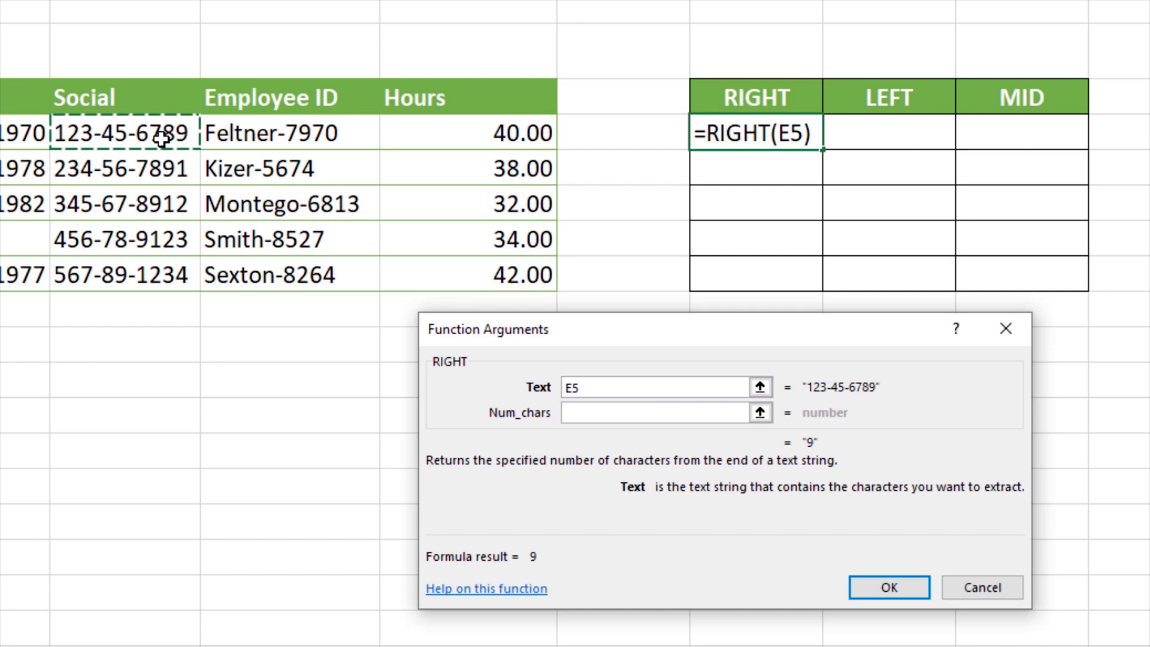
key("Tab")
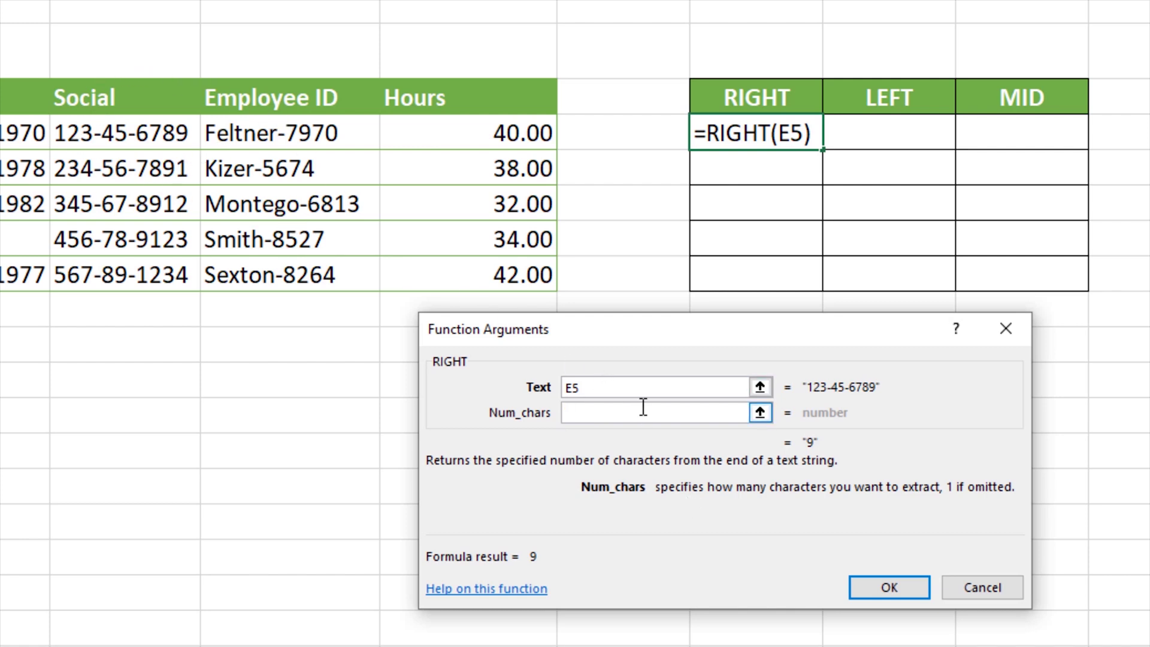
type("4")
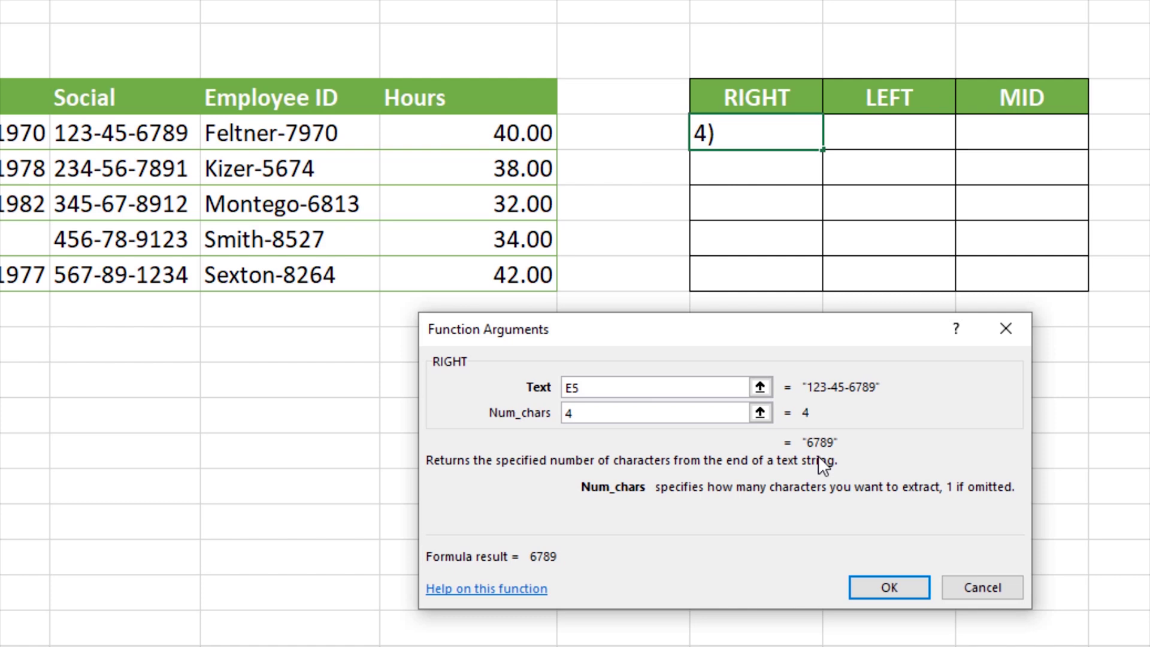
left_click(889, 587)
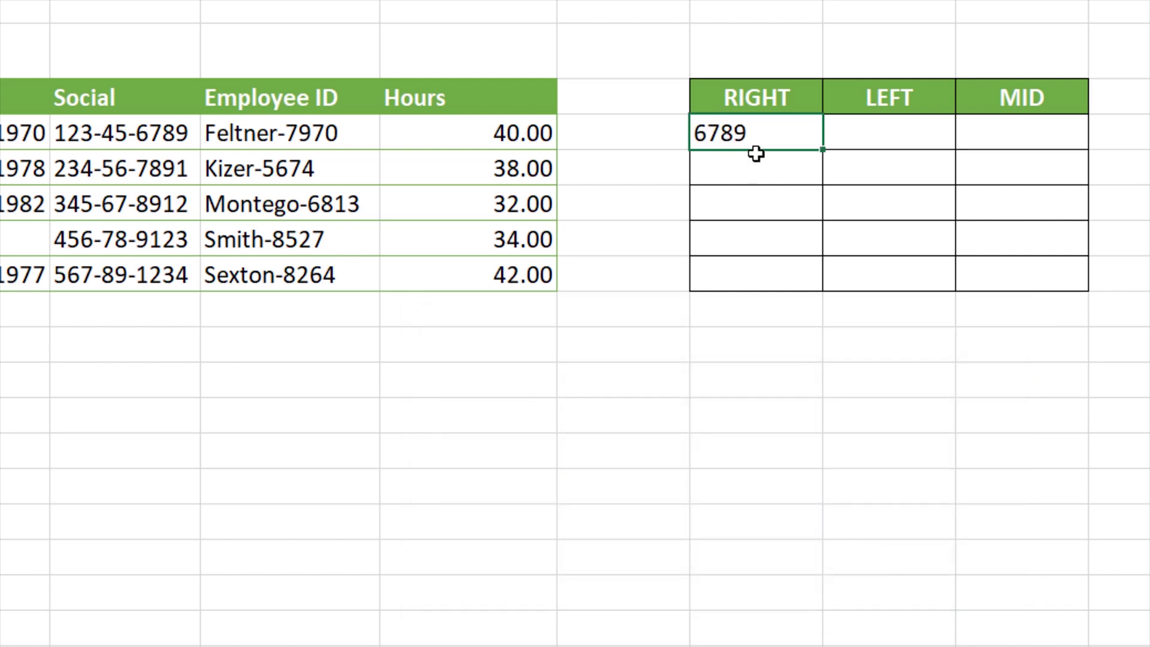
left_click_drag(824, 150, 818, 292)
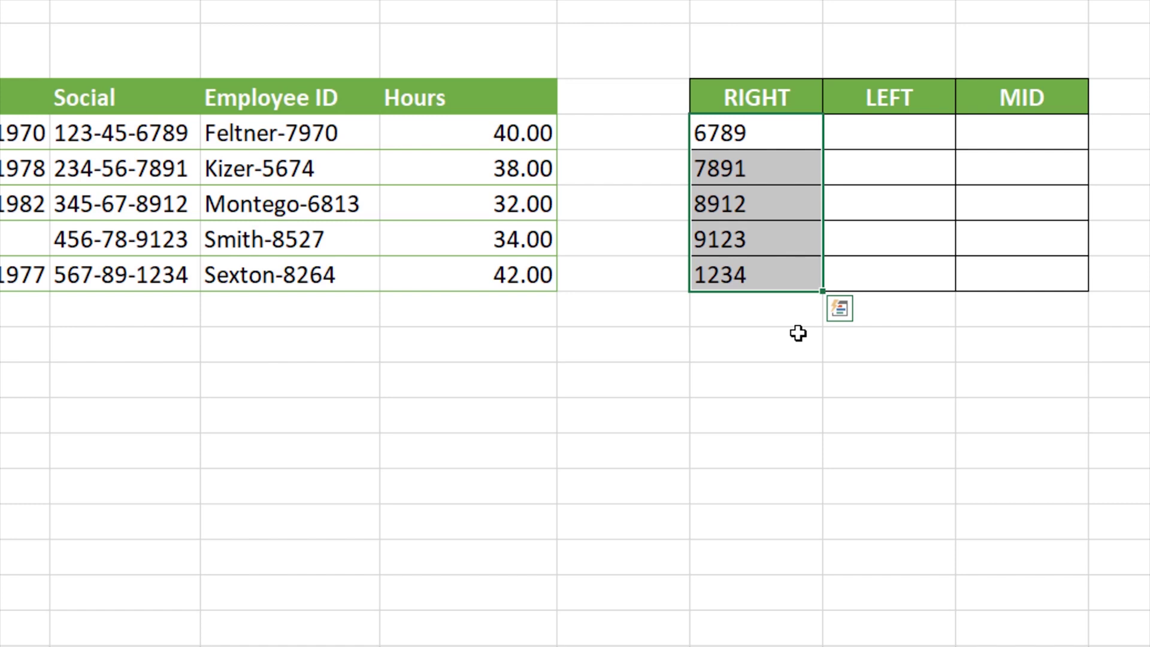
Find the LEFT function and insert it in cell J5 under the LEFT heading.
left_click(919, 142)
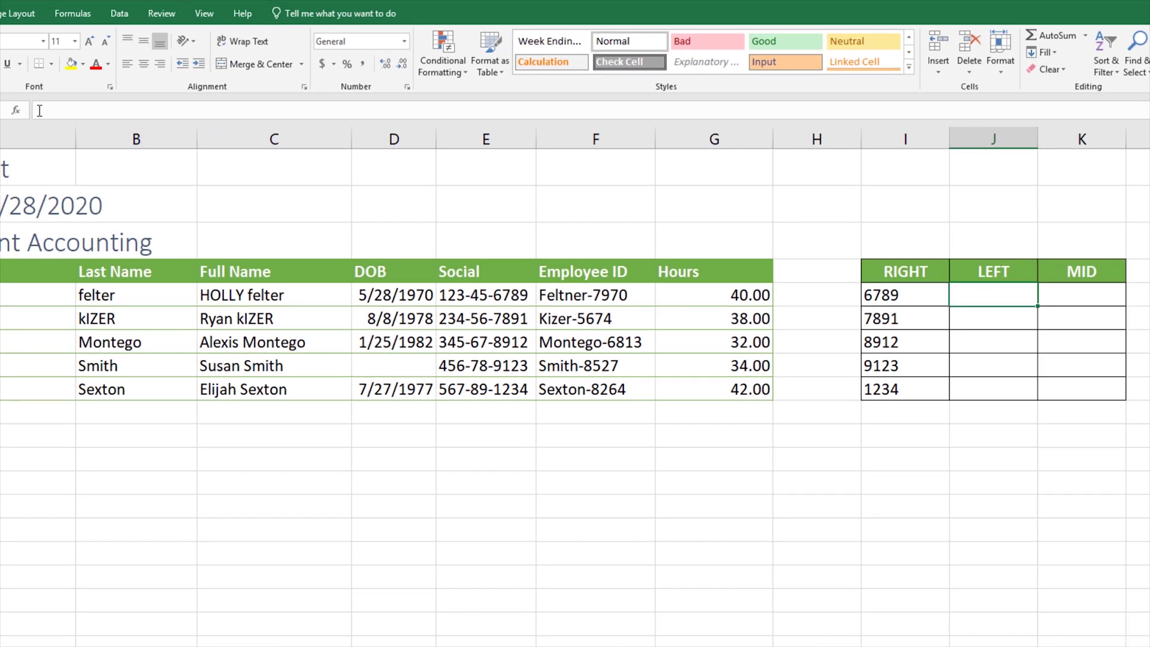
left_click(15, 111)
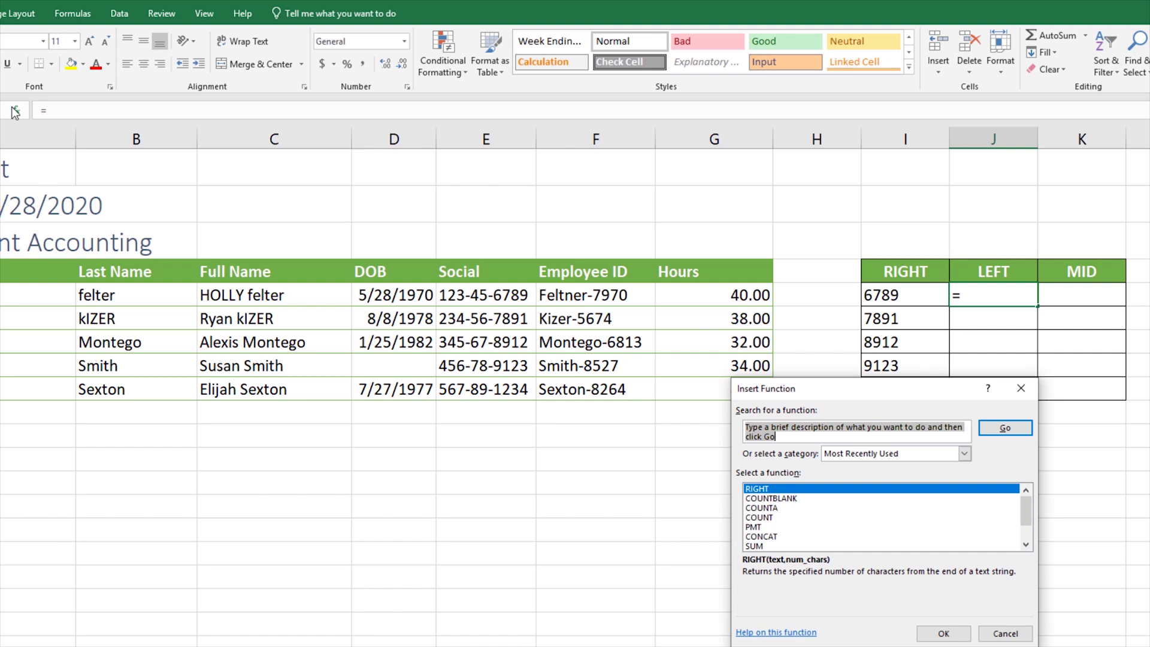
type("left")
key("Return")
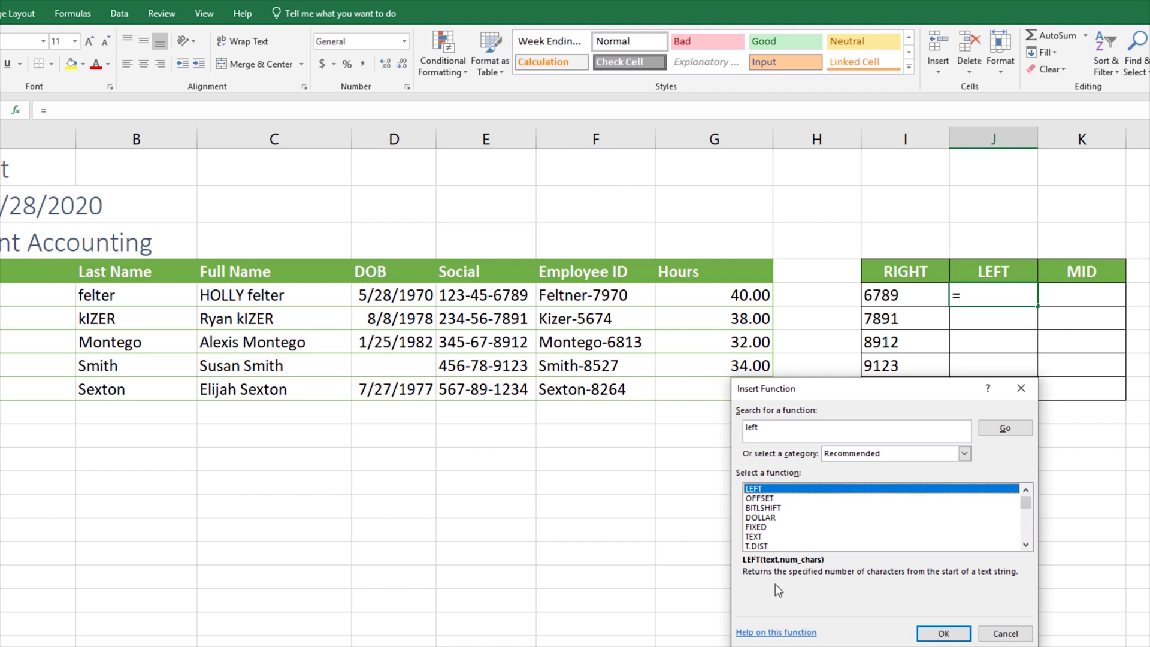
left_click(935, 636)
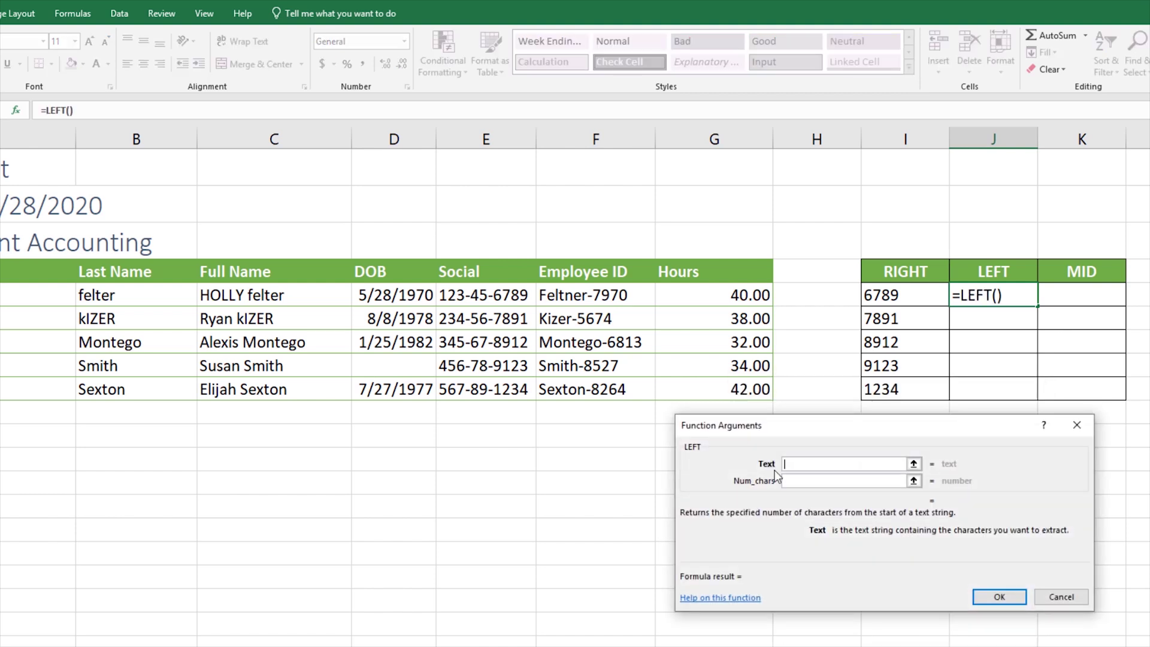
Set LEFT to extract 3 characters from the Social entry in E5, and fill the formula down to J9.
left_click(494, 294)
key("Tab")
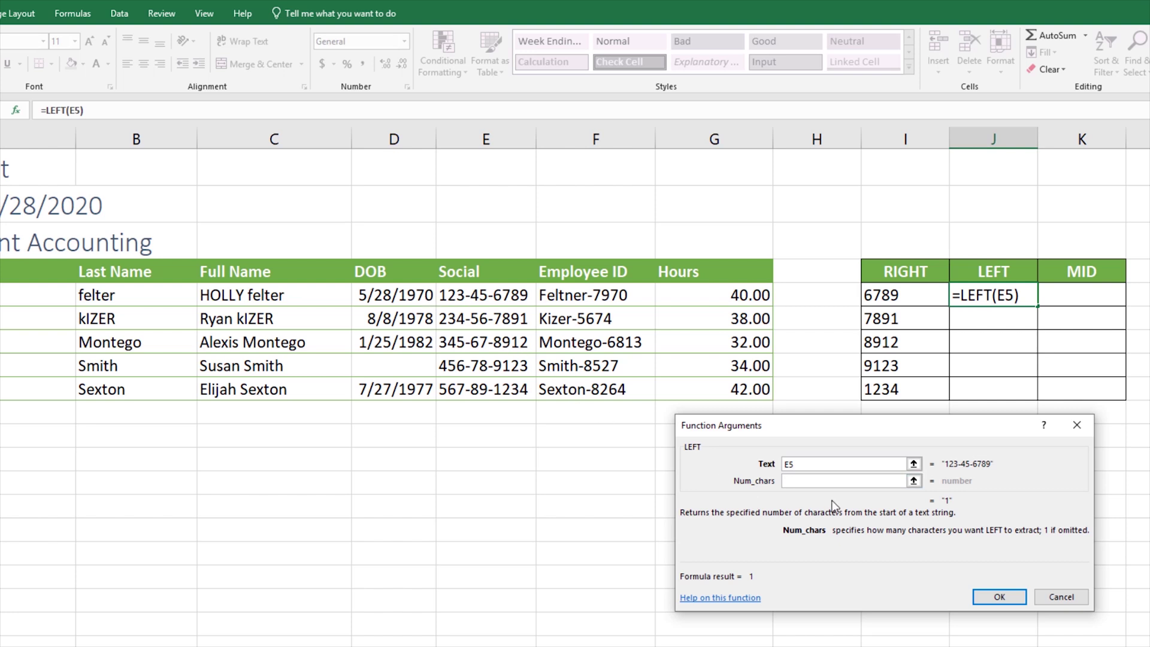
type("3")
left_click(999, 597)
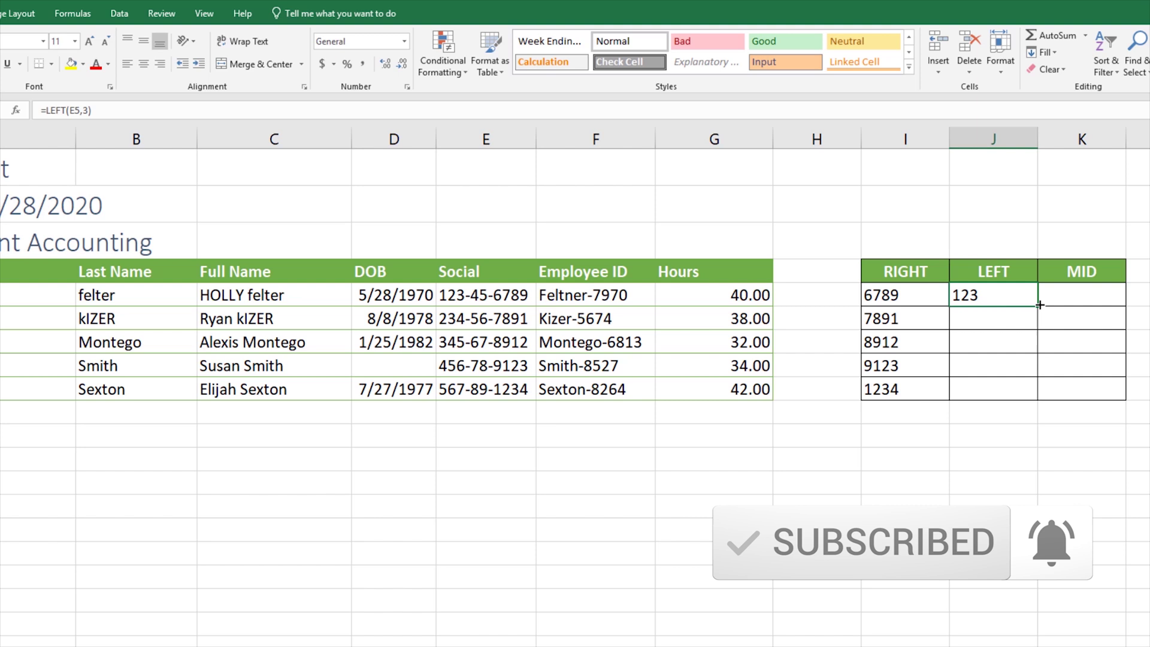
left_click_drag(1038, 306, 1041, 396)
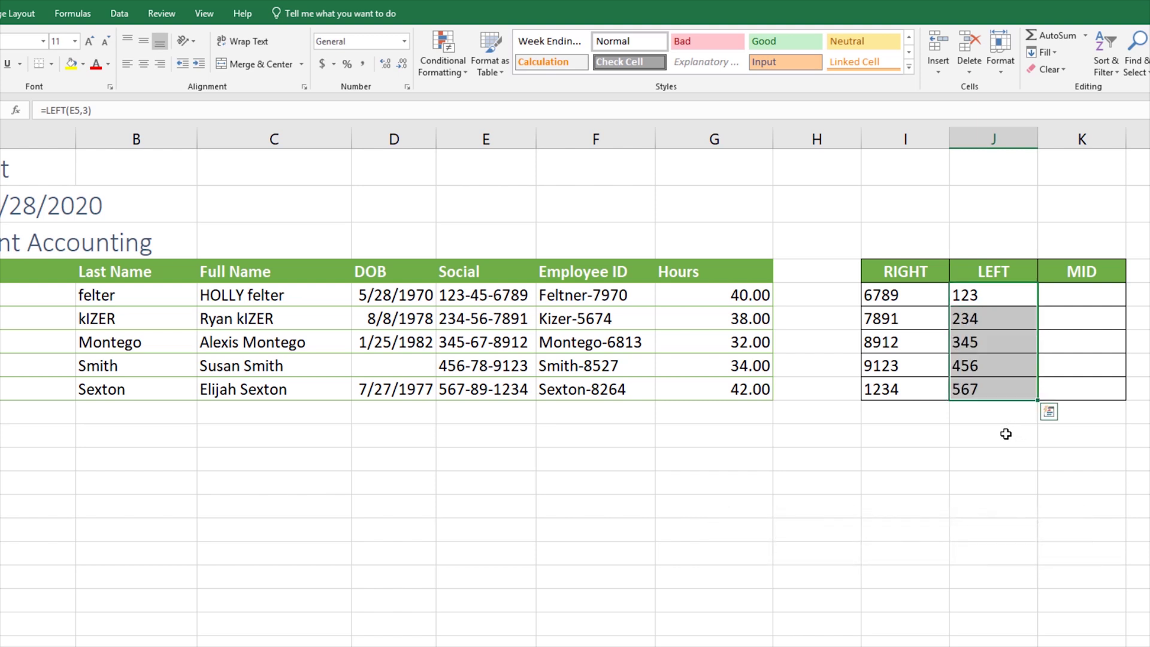
Find the MID function and insert it in cell K5 under the MID heading.
left_click(1093, 295)
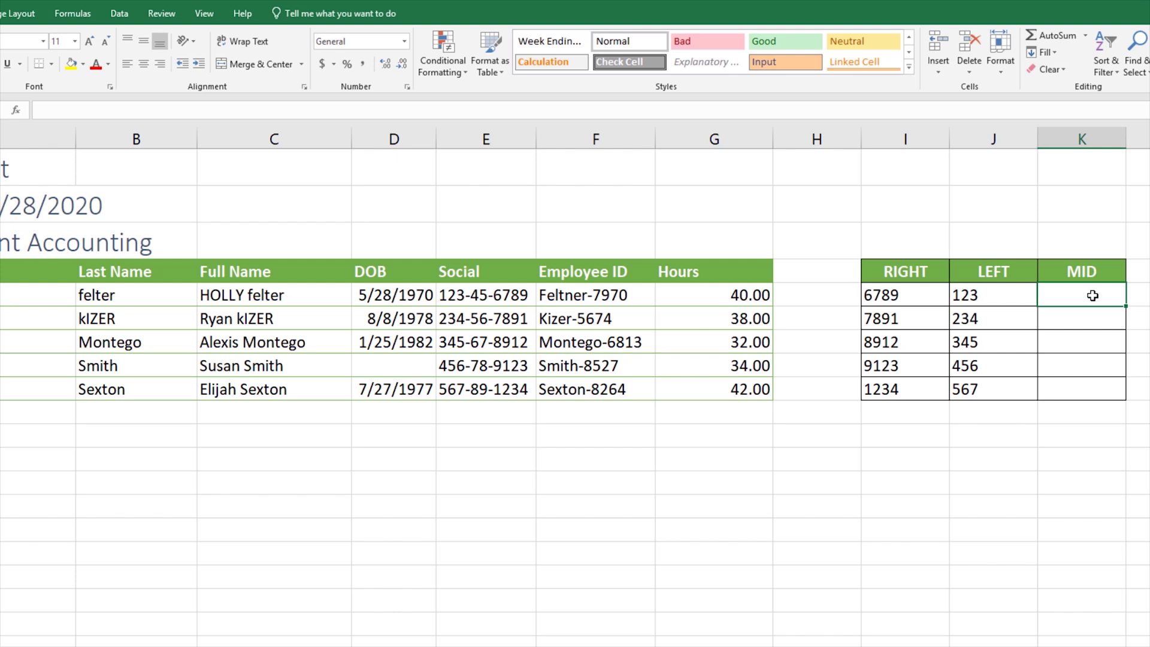
left_click(20, 113)
type("mid")
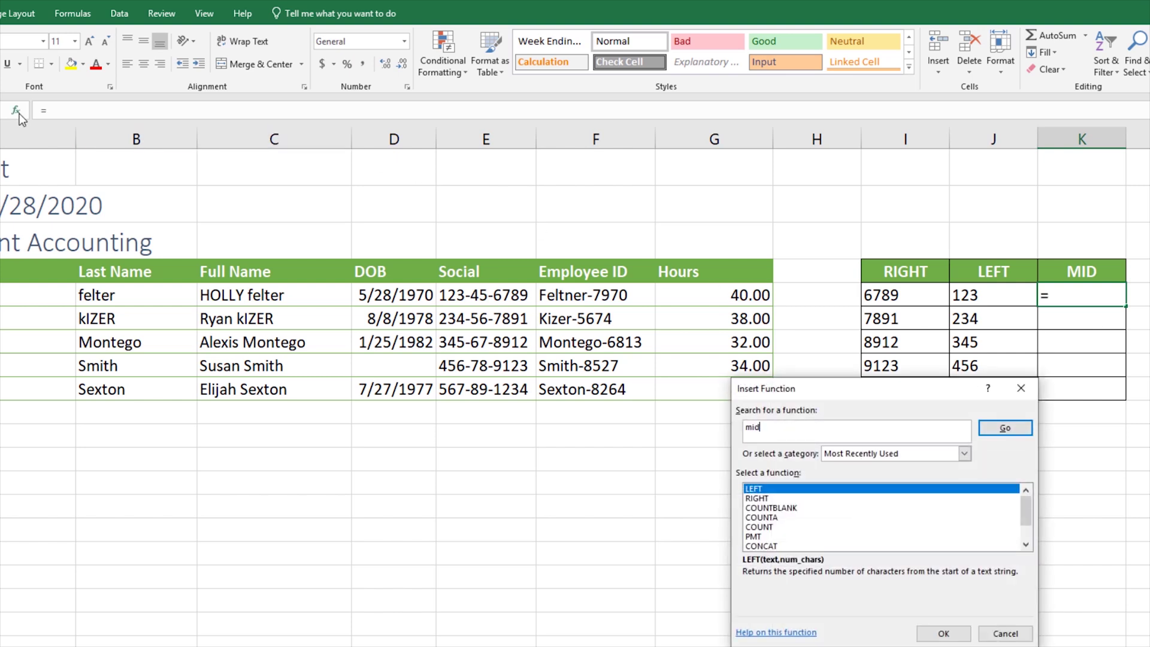
key("Return")
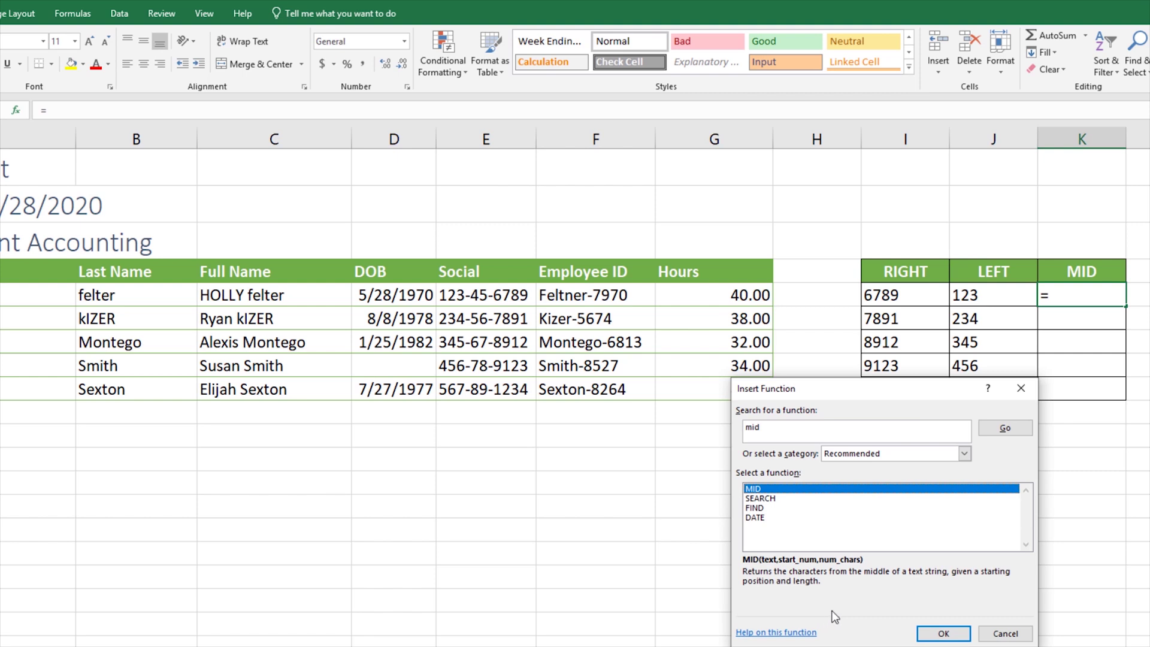
left_click(944, 634)
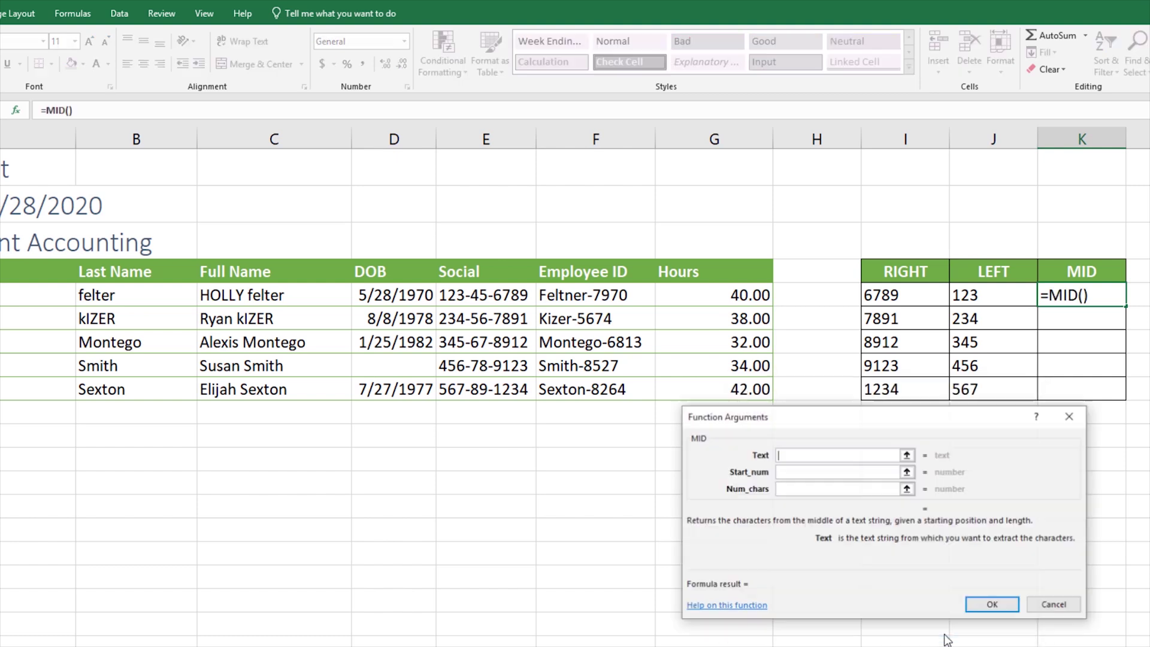
Set MID to extract 2 characters from E5 starting at position 5, and fill the formula down to K9.
left_click(489, 298)
left_click(804, 472)
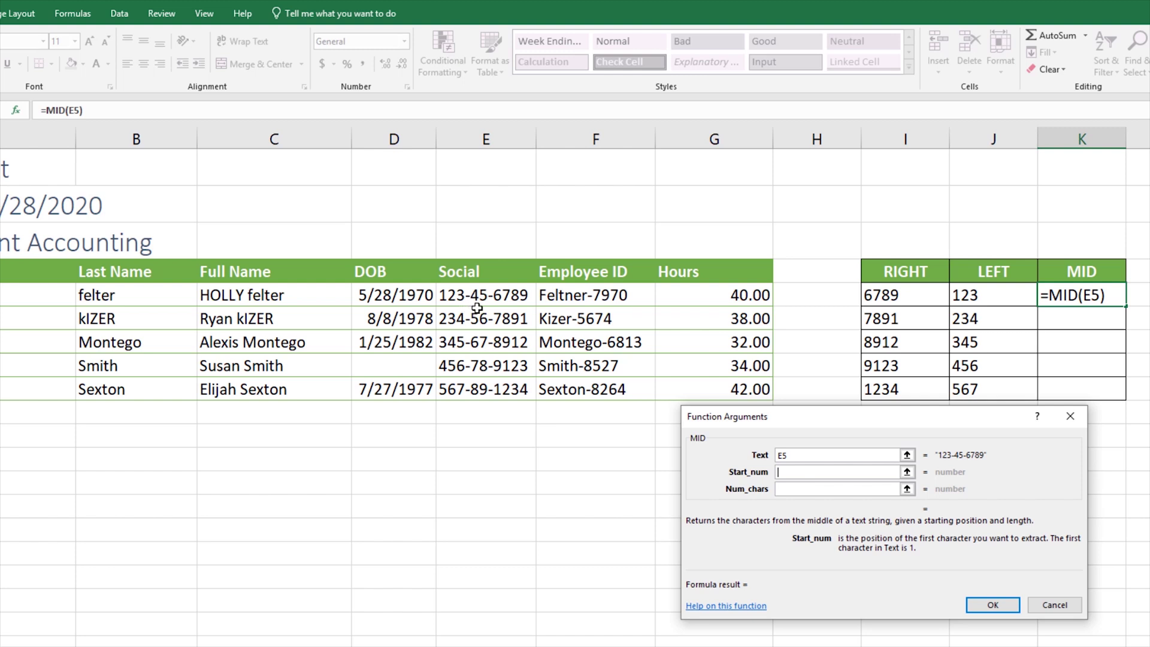
type("5")
left_click(797, 487)
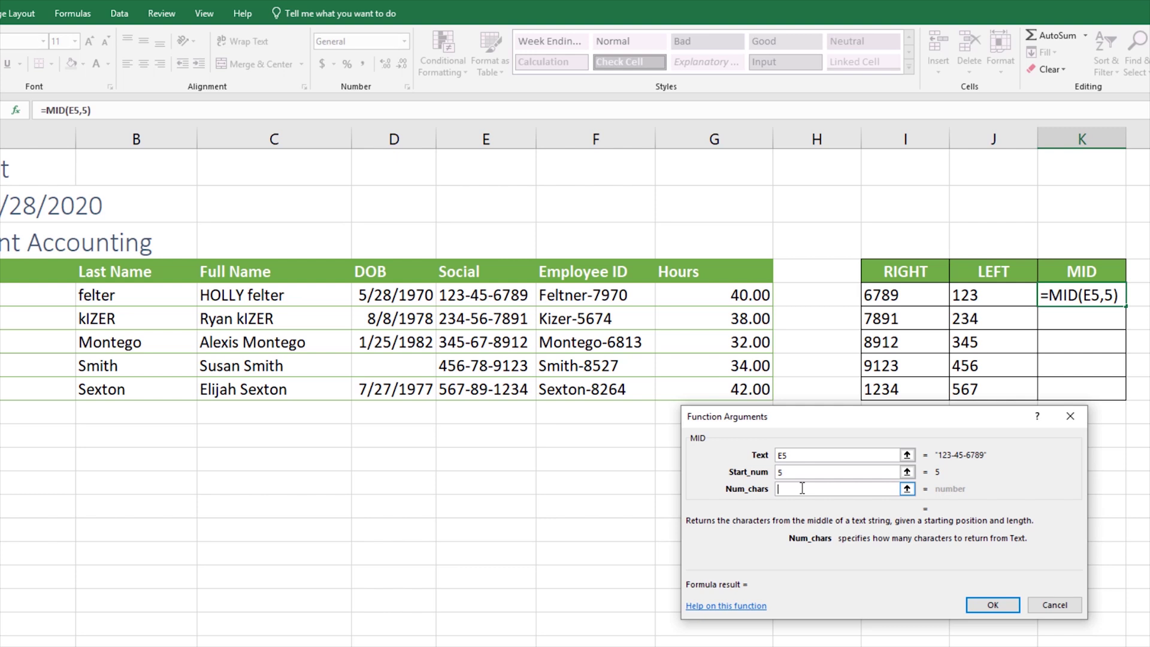
type("2")
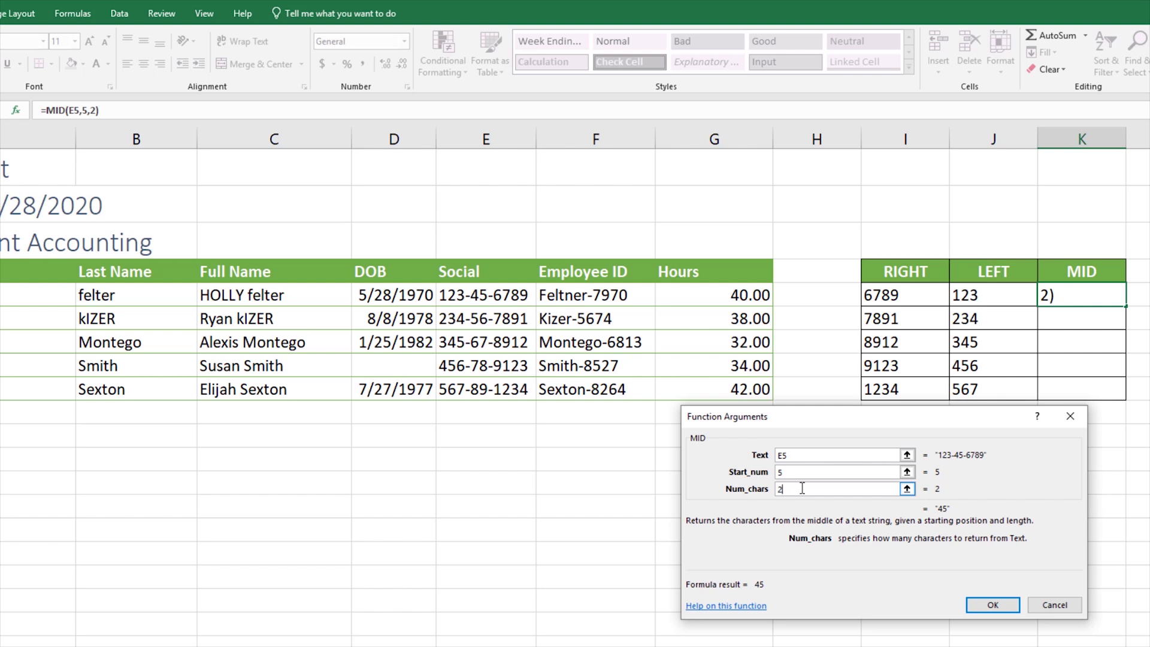
left_click(984, 606)
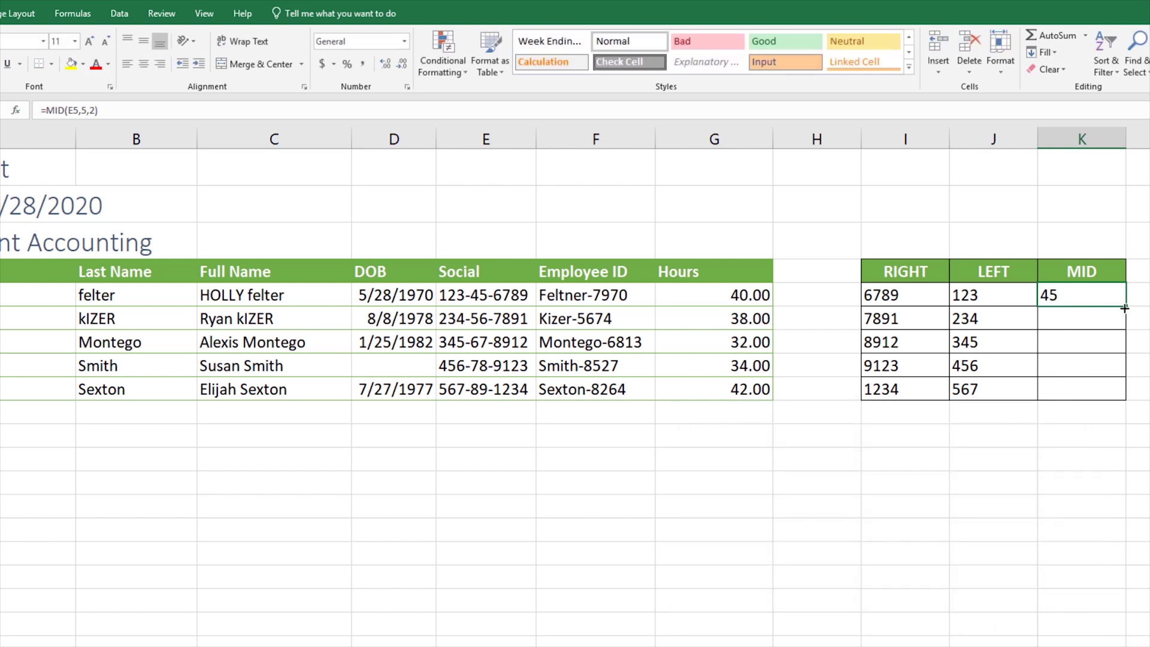
left_click_drag(1126, 306, 1130, 400)
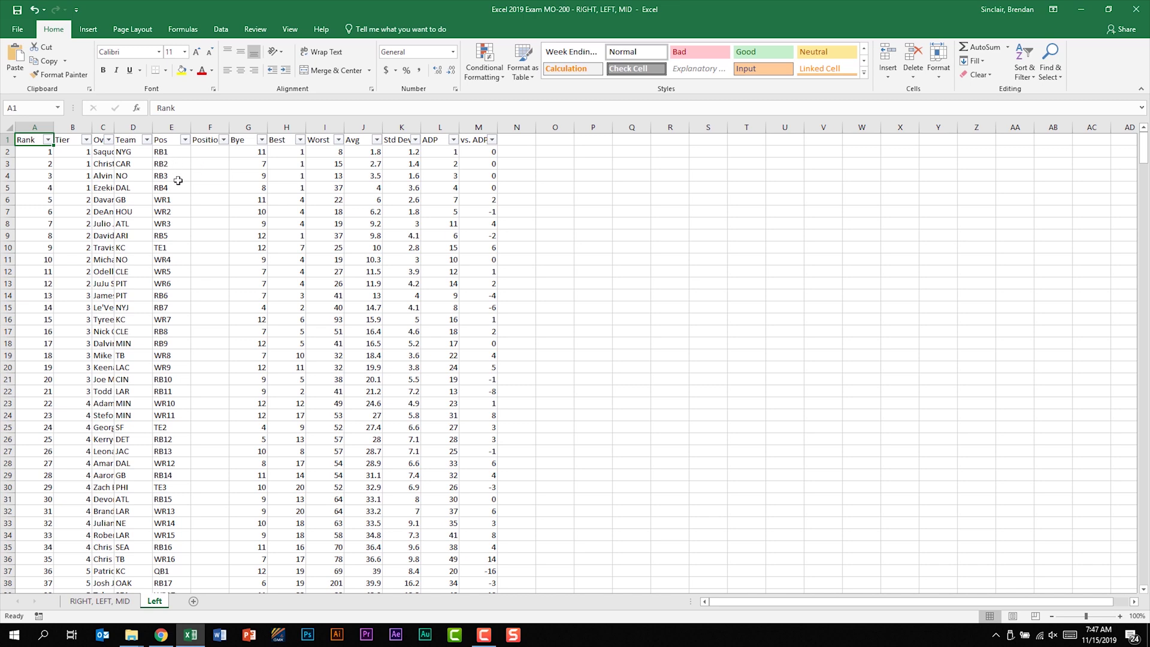
On the Left sheet, find the LEFT function and insert it in the Position column's cell F2.
left_click(219, 153)
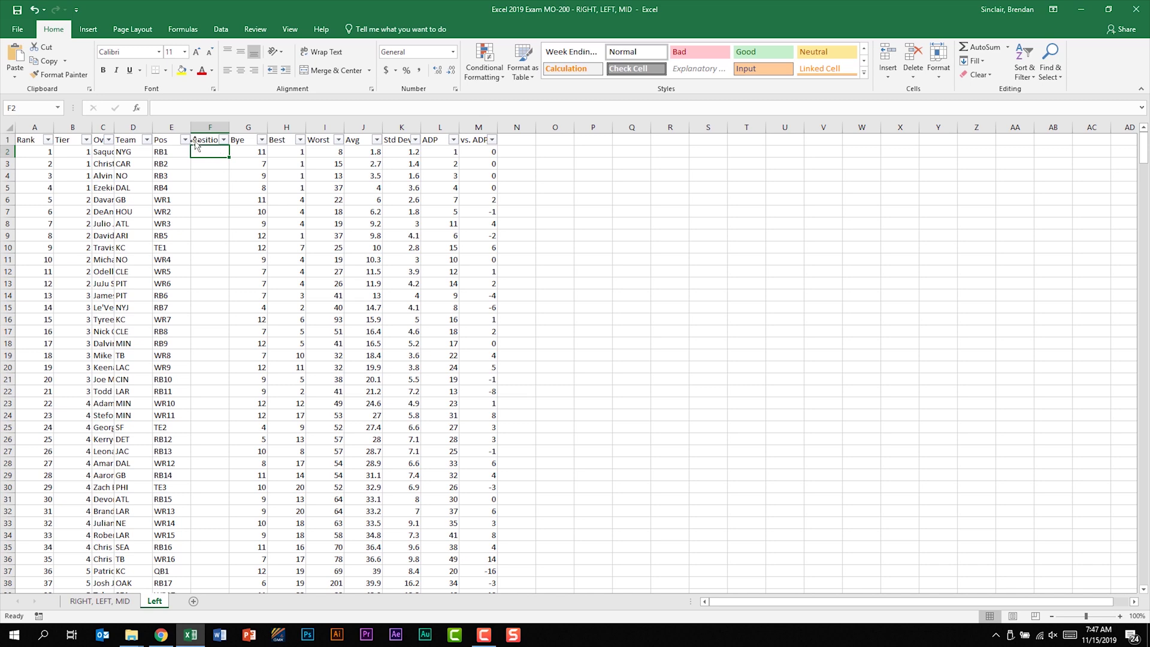
left_click(137, 109)
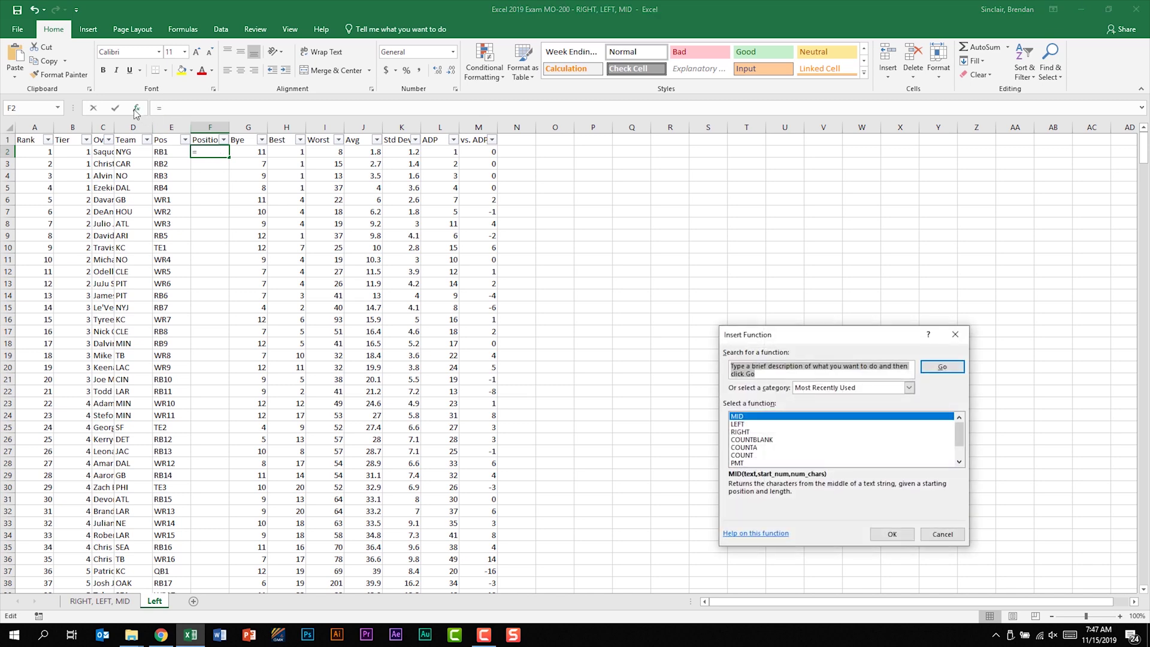
type("left")
key("Return")
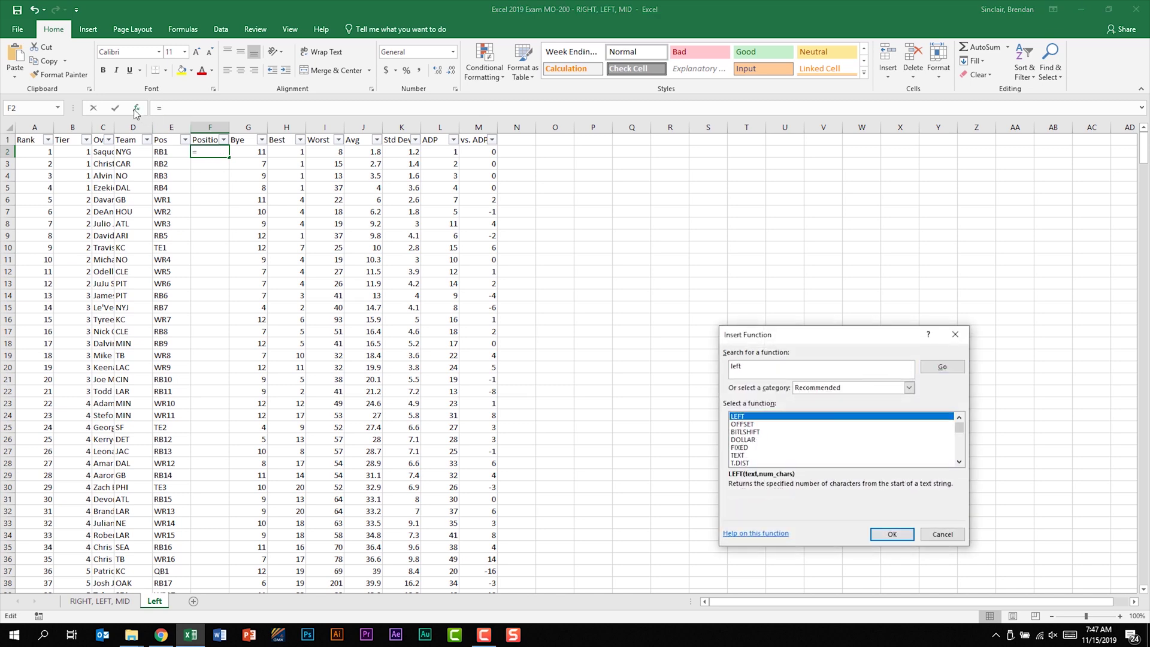
left_click(892, 533)
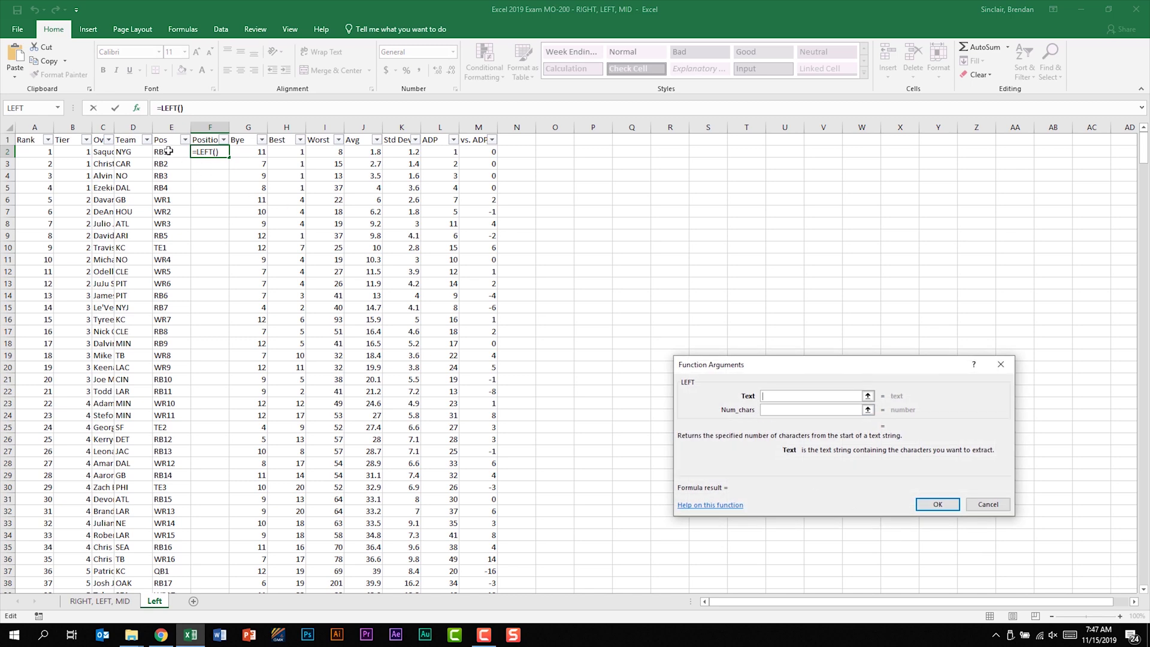
Set LEFT to extract 2 characters from the Pos value in E2, and fill the formula down the Position column.
left_click(169, 151)
left_click(776, 418)
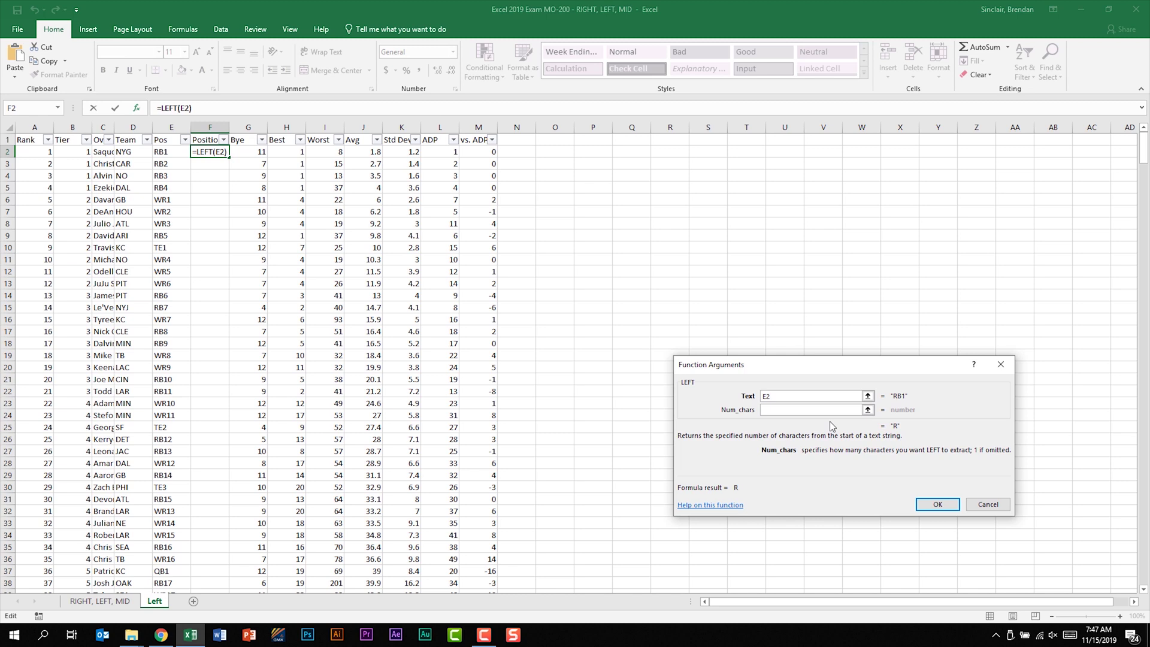
type("2")
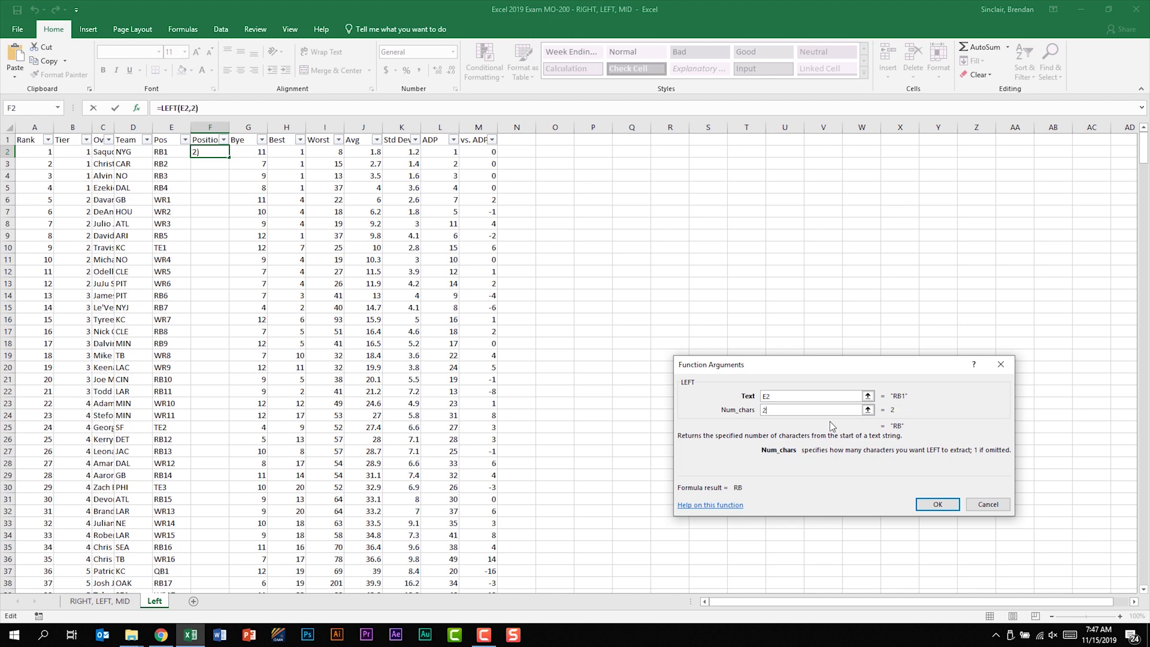
left_click(939, 505)
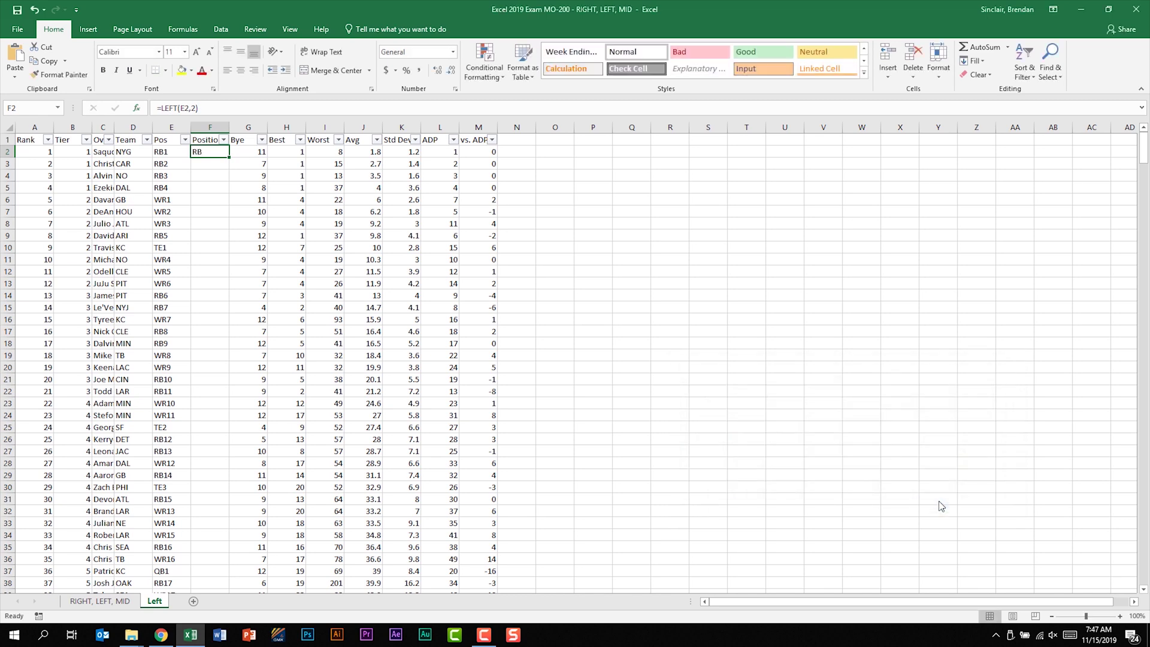
double_click(231, 158)
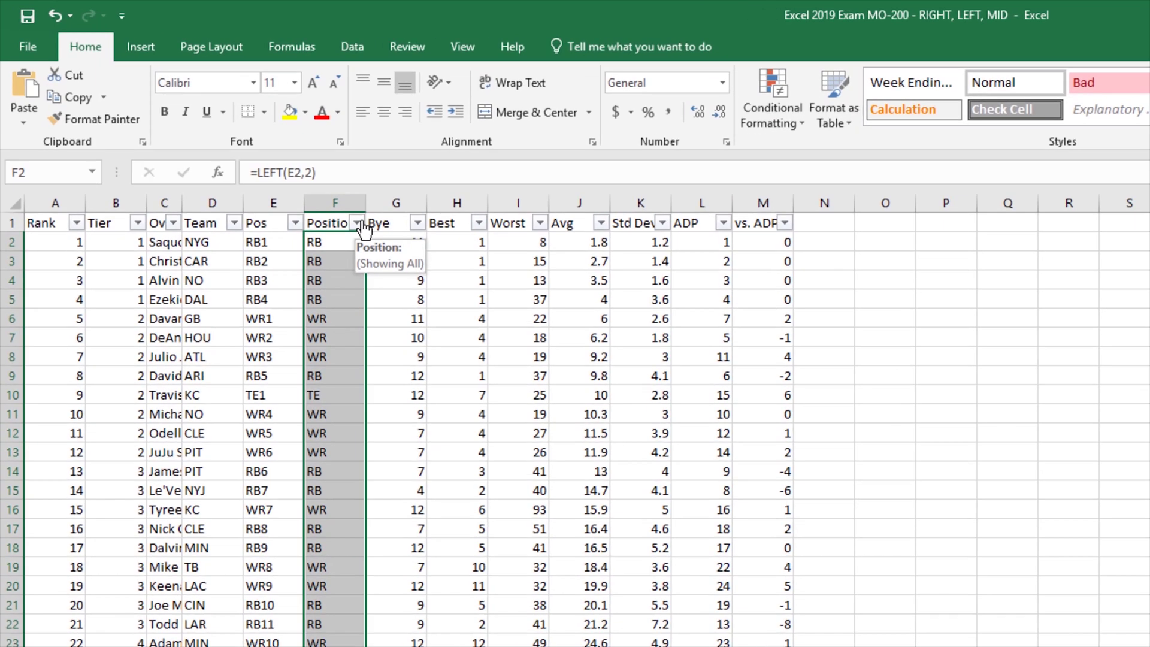
Filter the Position column to show only the kicker entries K1 through K9.
left_click(359, 224)
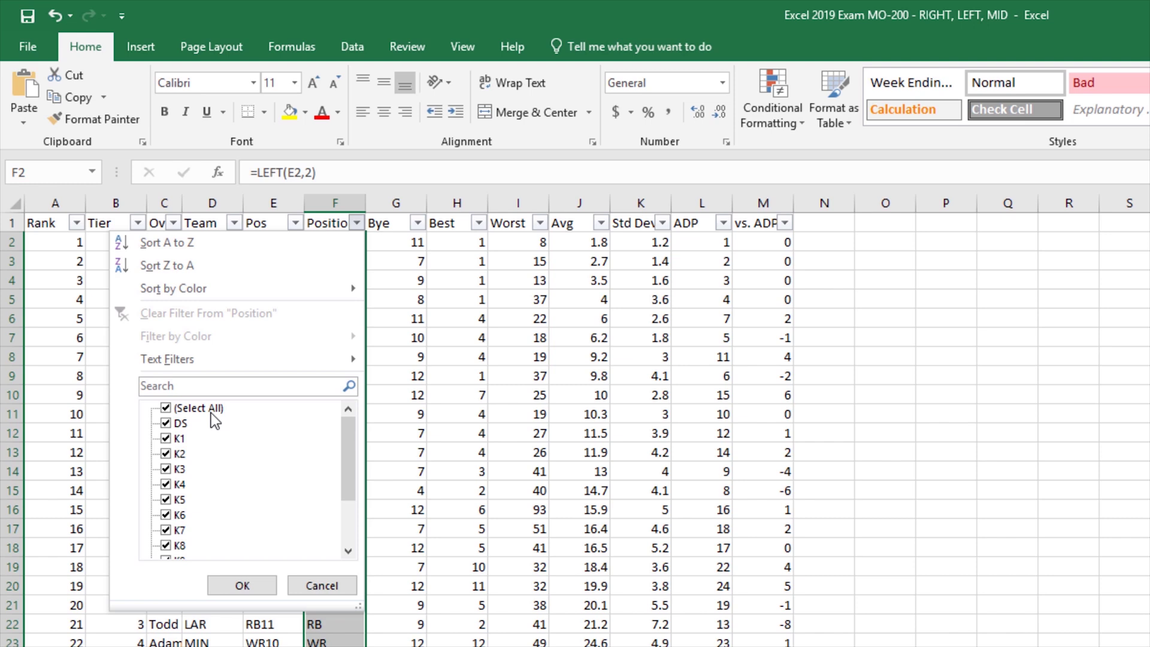
left_click(211, 413)
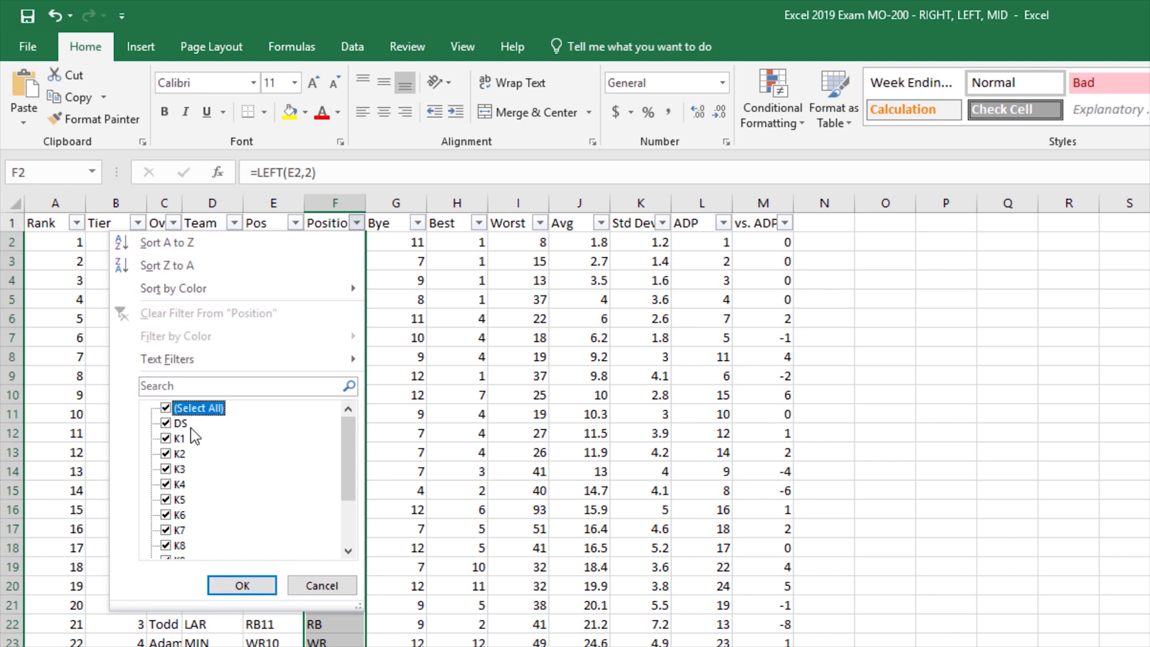
left_click_drag(344, 440, 344, 483)
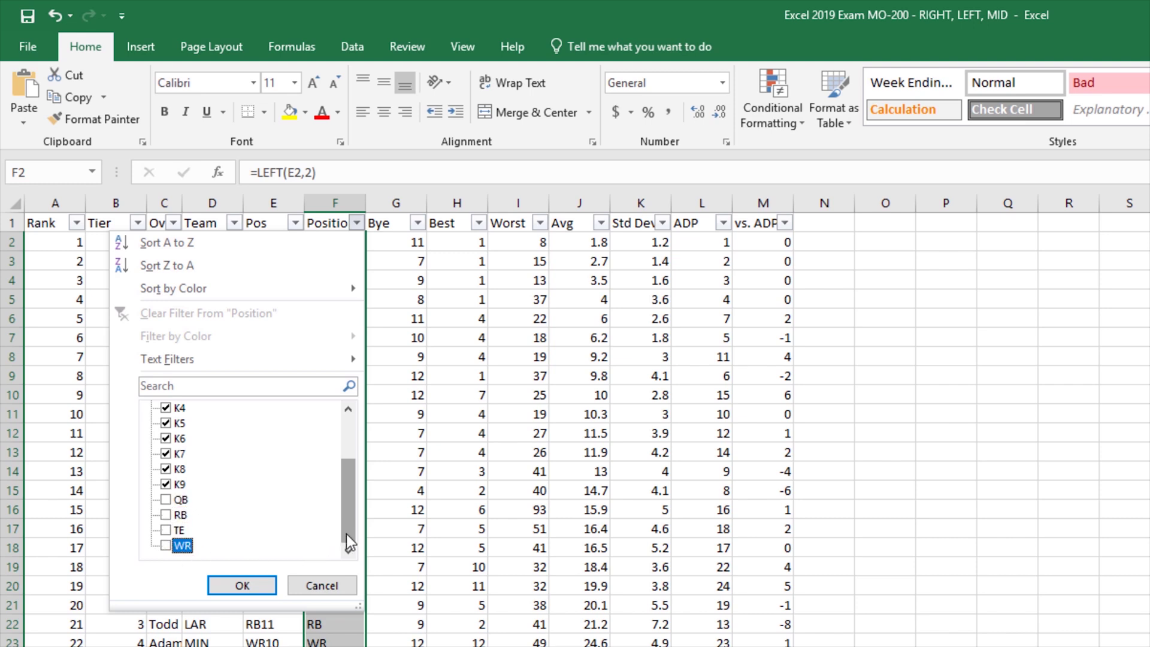
left_click_drag(346, 534, 346, 502)
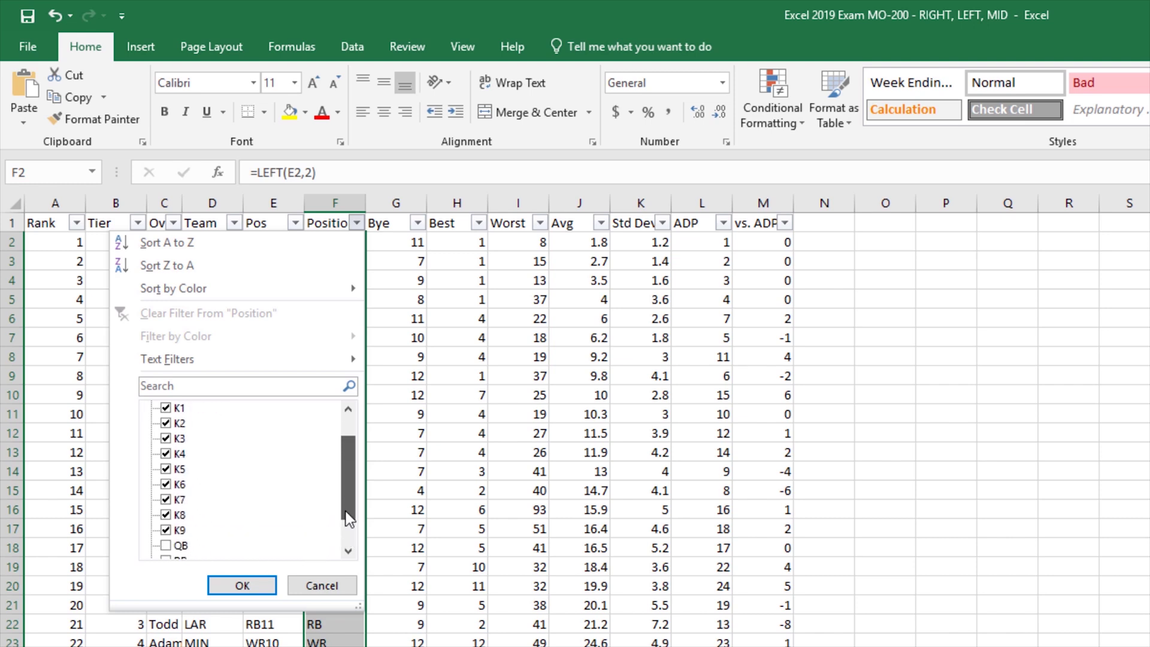
left_click(270, 588)
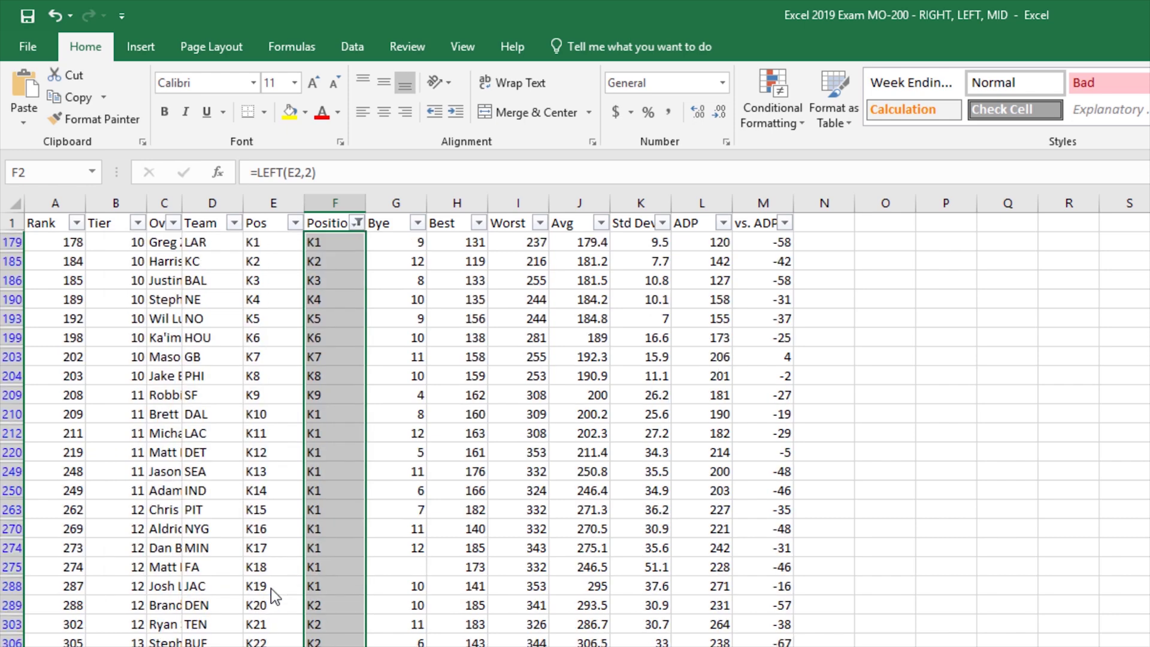
Change the LEFT formula in the first filtered Position cell, F179, to extract 1 character.
left_click(330, 240)
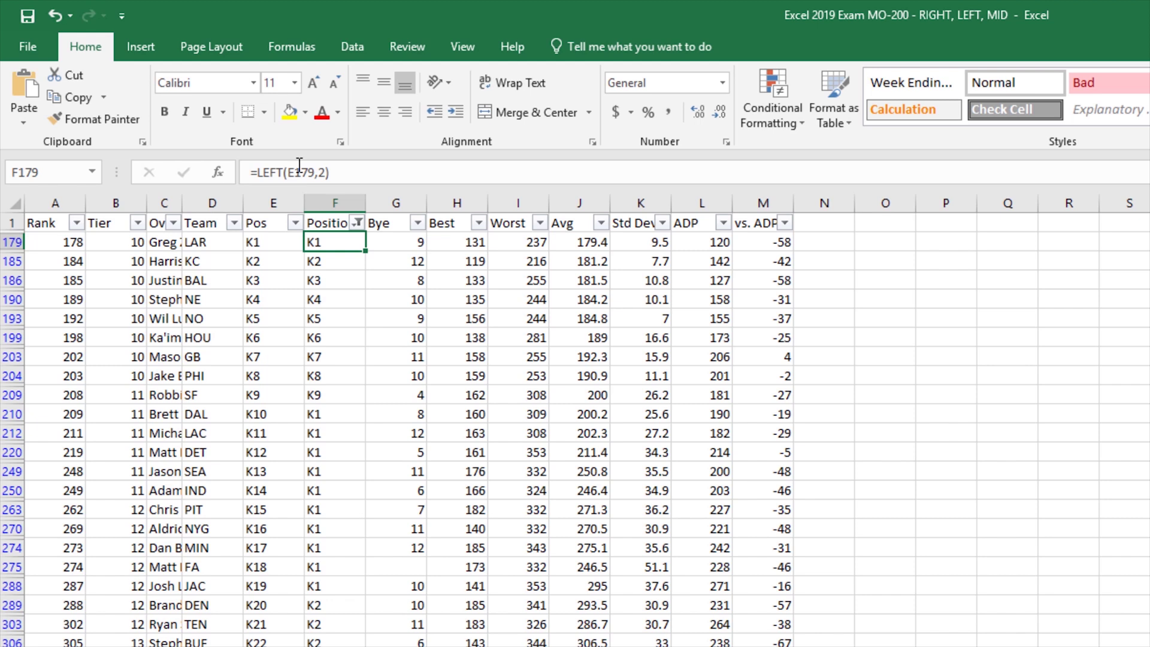
double_click(322, 172)
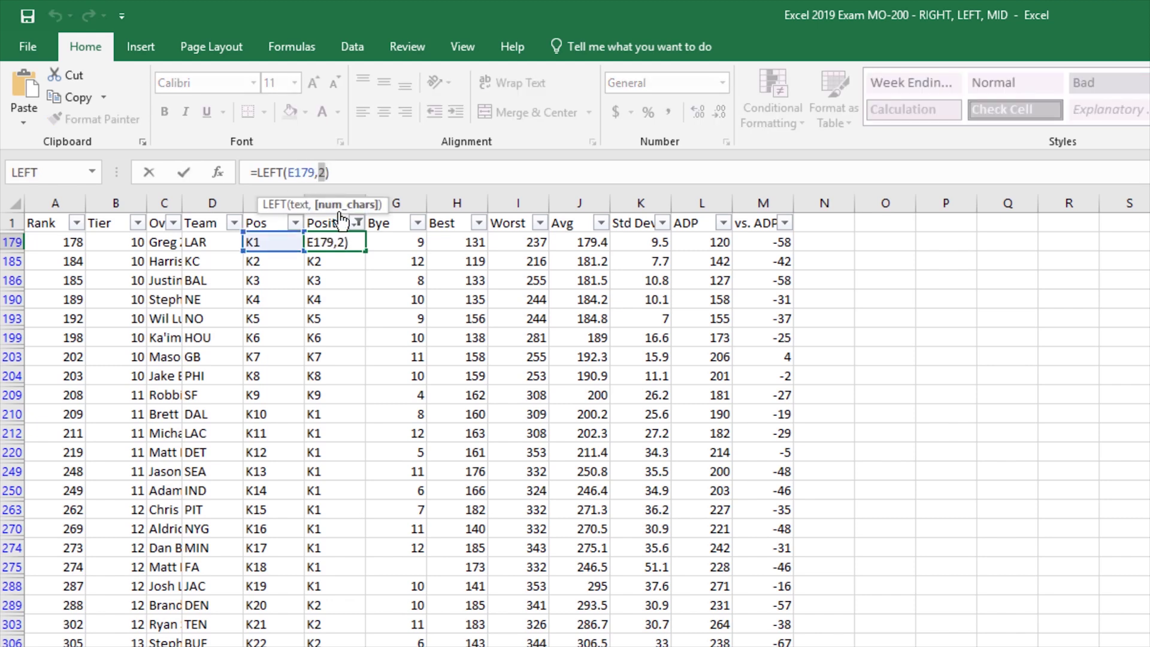
type("1")
key("Return")
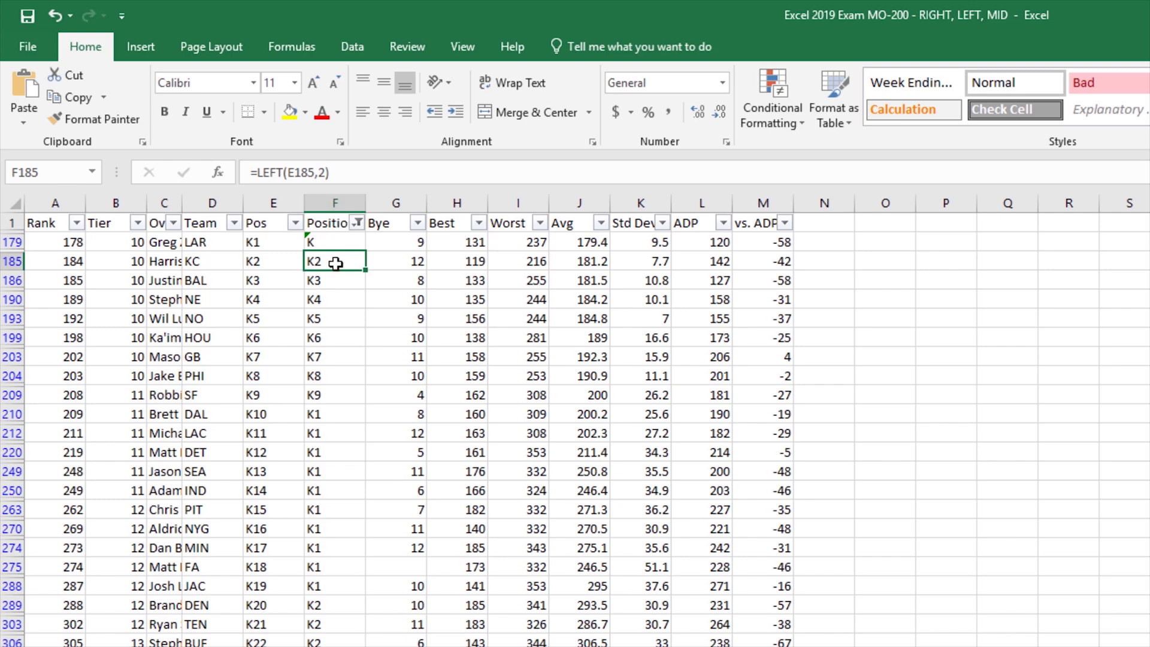
Review the LEFT function's arguments in F179 and fill the formula down the filtered Position rows.
left_click(333, 242)
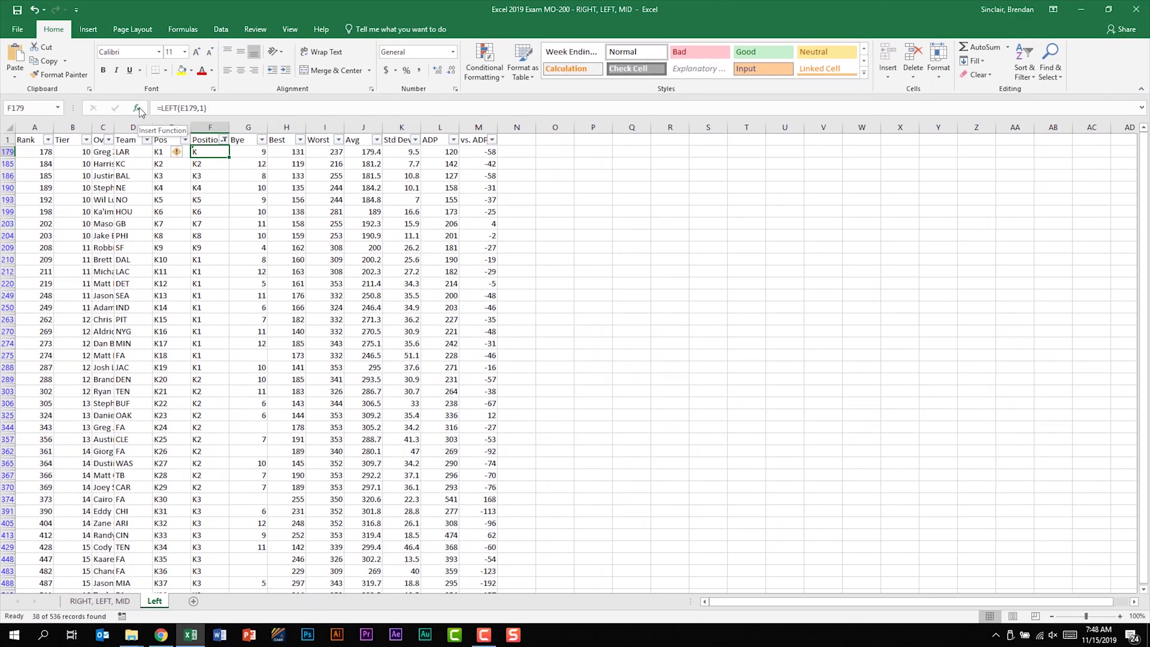
left_click(219, 174)
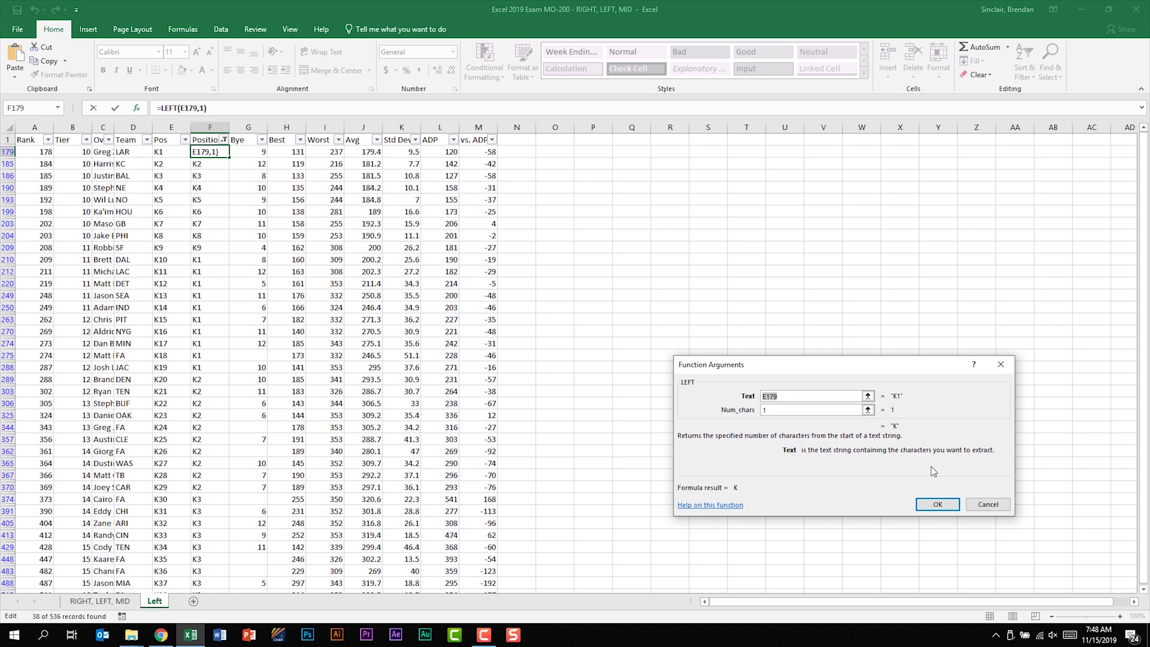
left_click(938, 504)
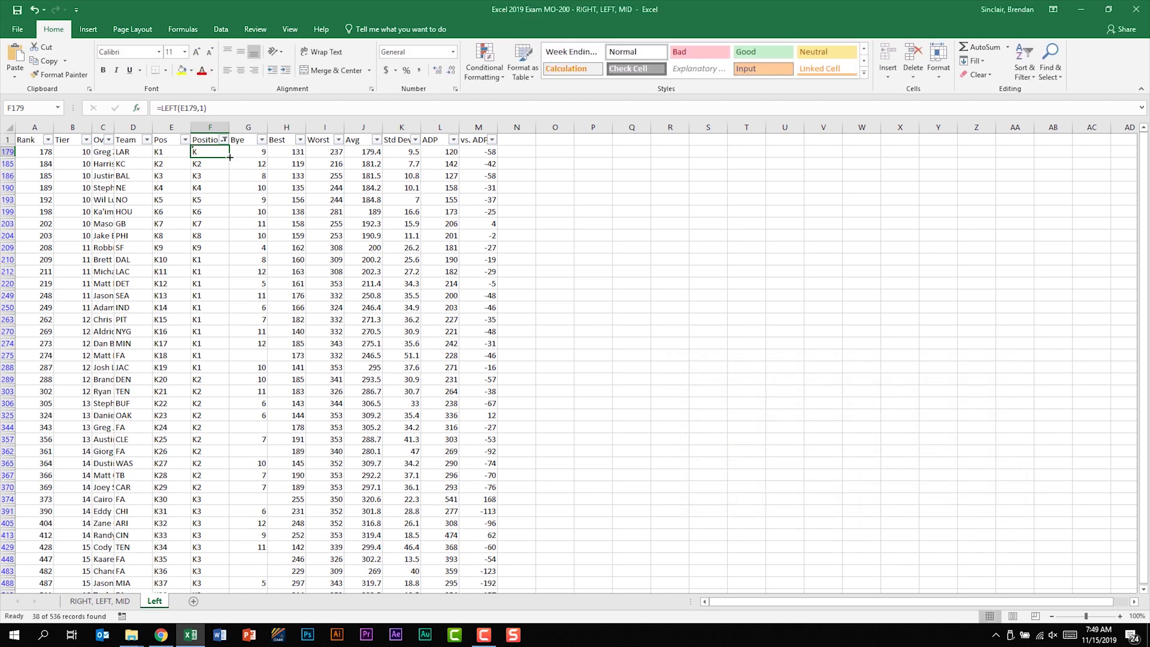
left_click_drag(229, 157, 261, 628)
scroll(247, 519, "up", 1)
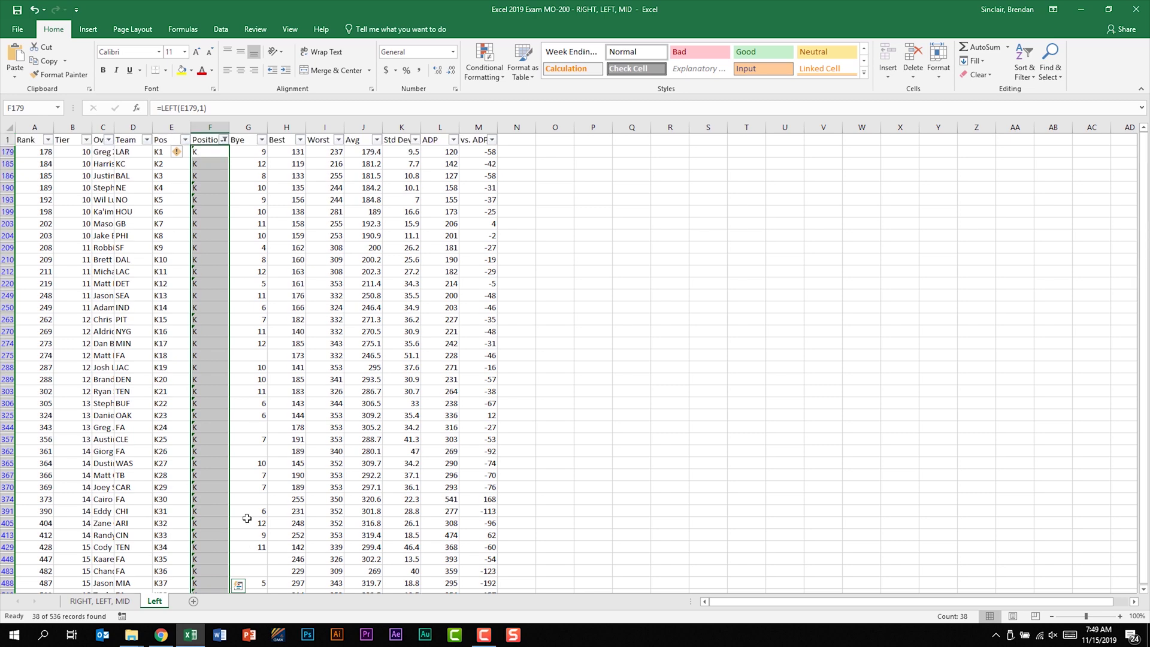